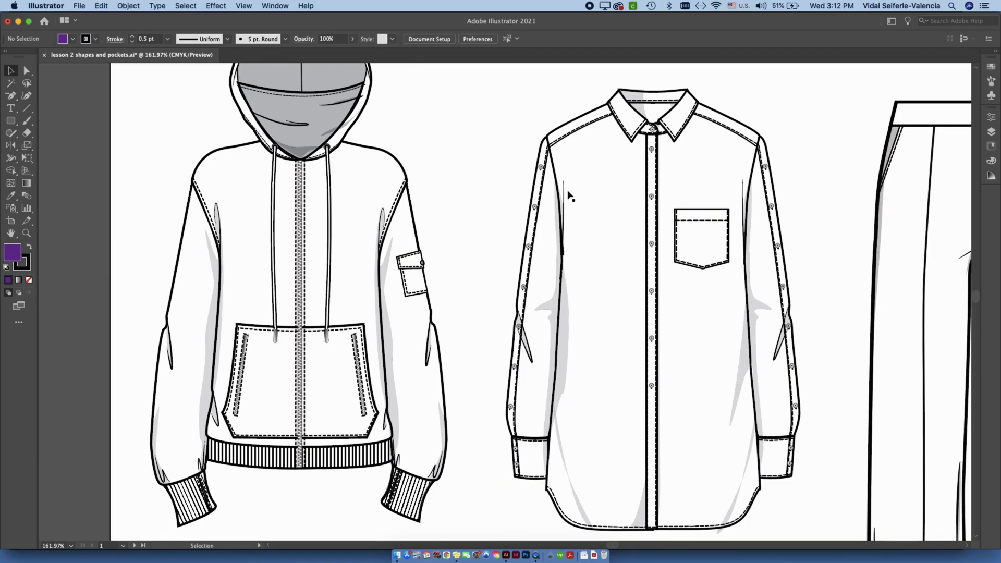
Examine the pocket designs on the hoodie, the button-up shirt and the cargo trousers.
{"action": "left_click_drag", "start_coordinate": [571, 259], "coordinate": [542, 268]}
{"action": "left_click_drag", "start_coordinate": [507, 296], "coordinate": [519, 284]}
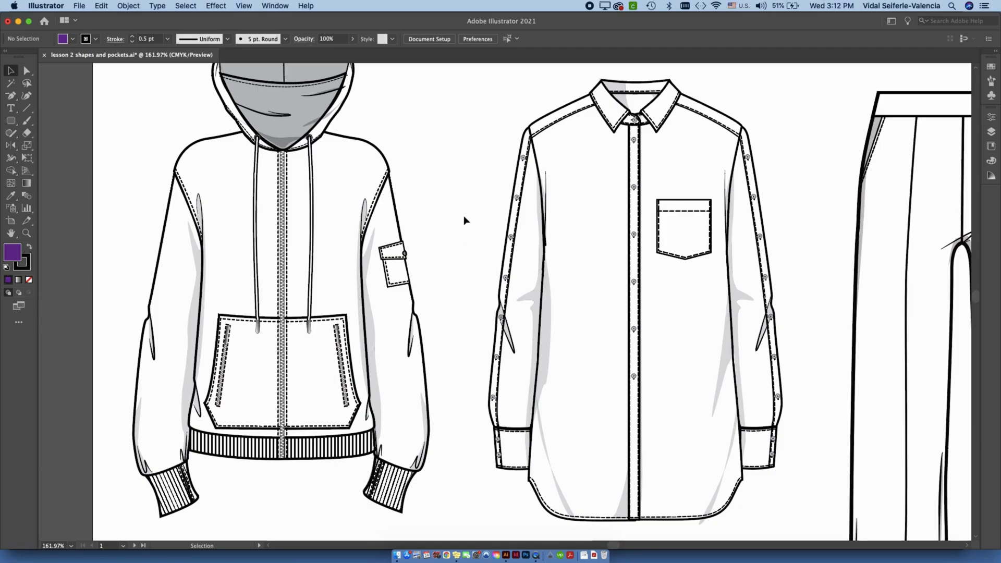
{"action": "scroll", "coordinate": [481, 265], "scroll_direction": "down", "scroll_amount": 2}
{"action": "scroll", "coordinate": [481, 264], "scroll_direction": "left", "scroll_amount": 1}
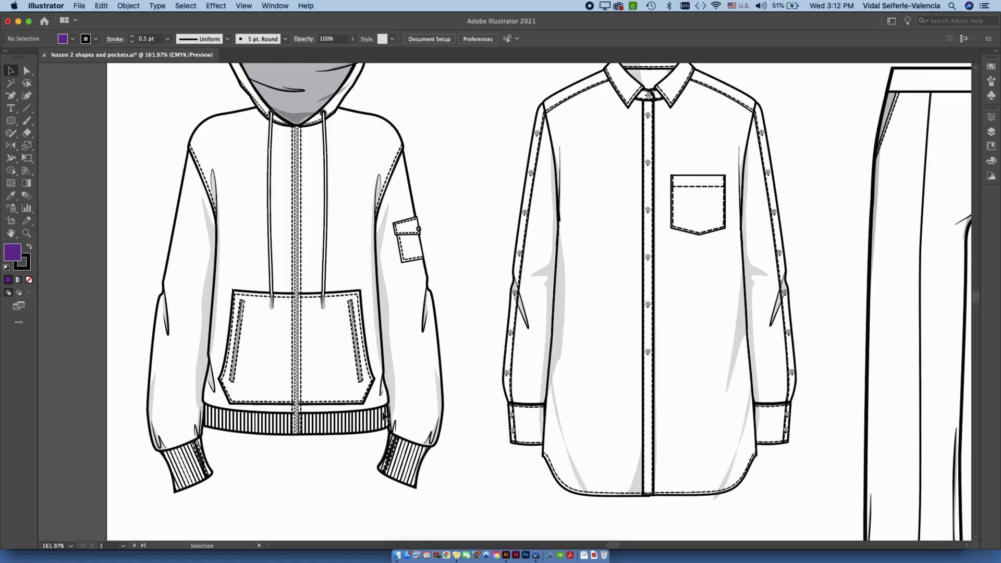
{"action": "scroll", "coordinate": [478, 284], "scroll_direction": "right", "scroll_amount": 3}
{"action": "scroll", "coordinate": [478, 284], "scroll_direction": "up", "scroll_amount": 2}
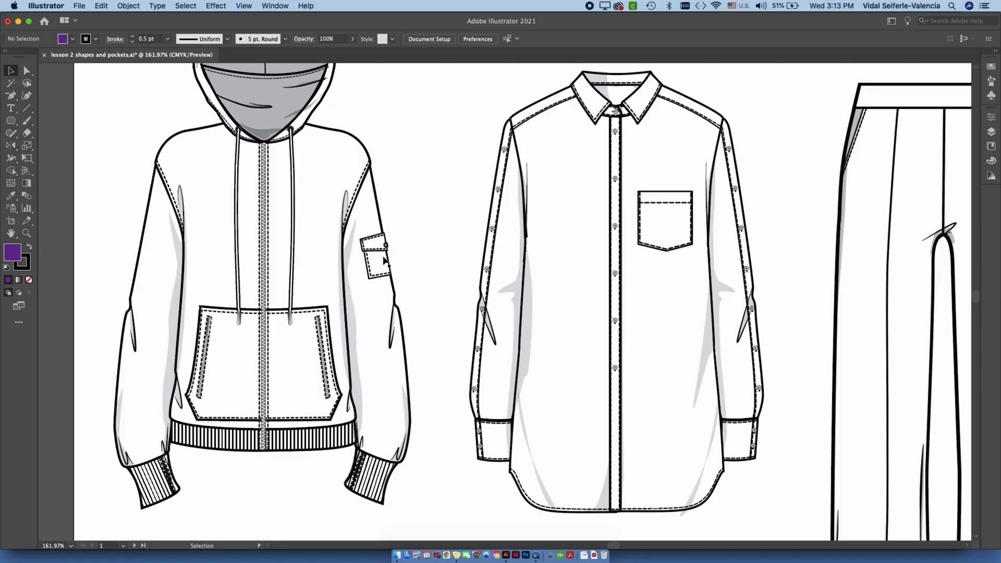
{"action": "scroll", "coordinate": [396, 261], "scroll_direction": "right", "scroll_amount": 8}
{"action": "key", "text": "space"}
{"action": "left_click_drag", "start_coordinate": [512, 294], "coordinate": [293, 264]}
{"action": "scroll", "coordinate": [732, 280], "scroll_direction": "down", "scroll_amount": 1}
{"action": "key", "text": "space"}
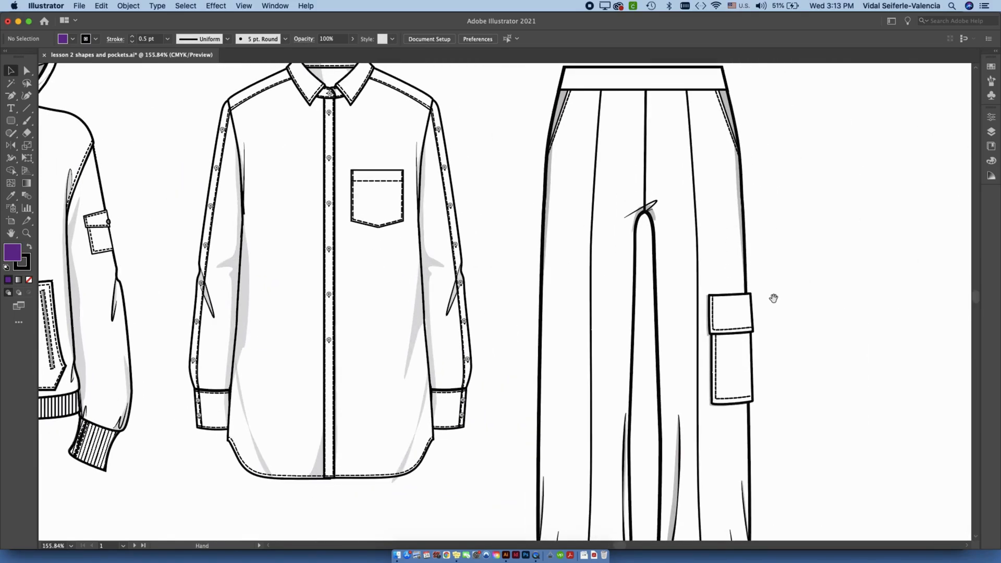
{"action": "left_click_drag", "start_coordinate": [782, 284], "coordinate": [797, 243]}
{"action": "key", "text": "space"}
{"action": "key", "text": "space"}
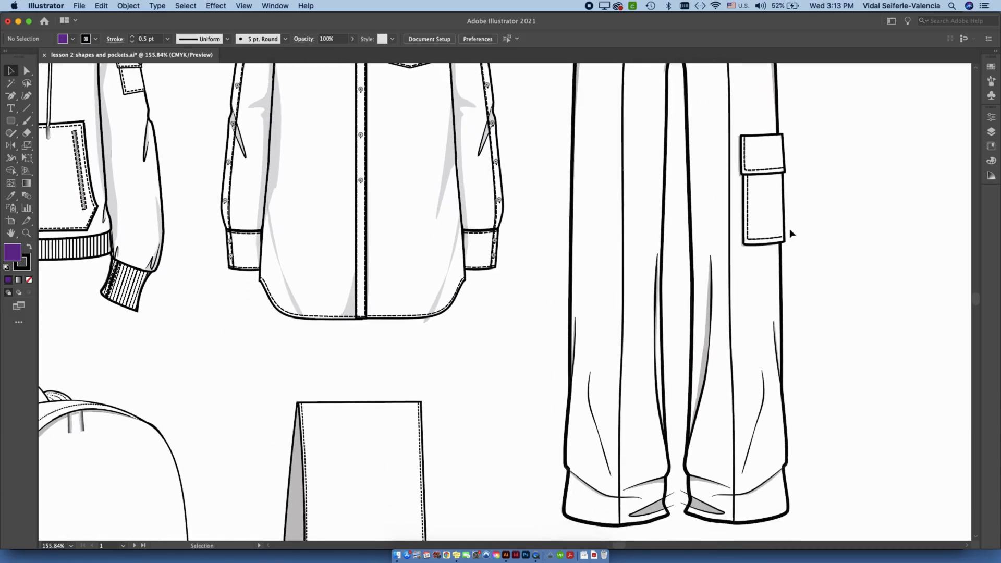
Examine the pocket on the backpack and the snapped flap pocket on the scarf-like accessory.
{"action": "scroll", "coordinate": [788, 228], "scroll_direction": "down", "scroll_amount": 2}
{"action": "scroll", "coordinate": [788, 233], "scroll_direction": "down", "scroll_amount": 2}
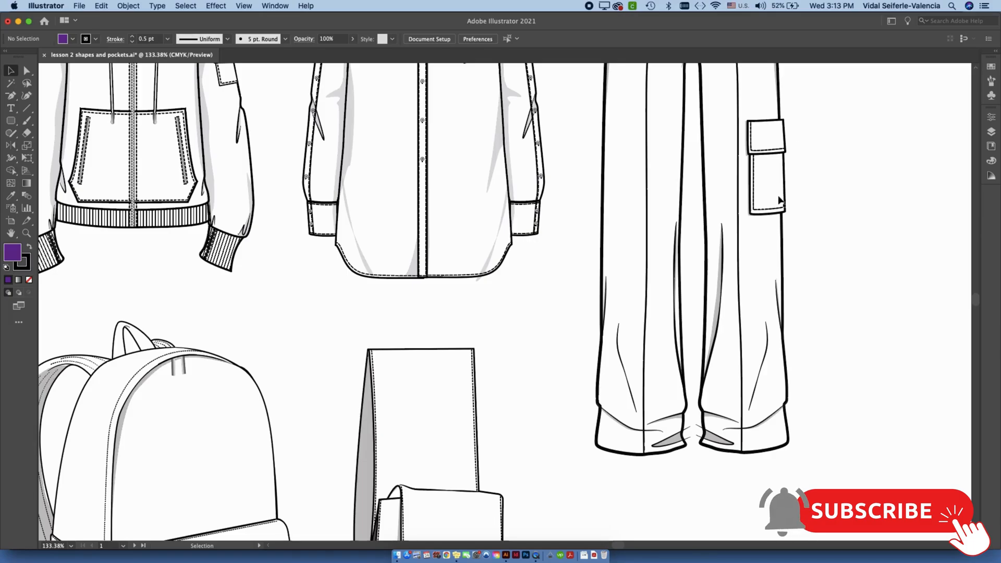
{"action": "scroll", "coordinate": [713, 298], "scroll_direction": "down", "scroll_amount": 15}
{"action": "scroll", "coordinate": [686, 221], "scroll_direction": "left", "scroll_amount": 5}
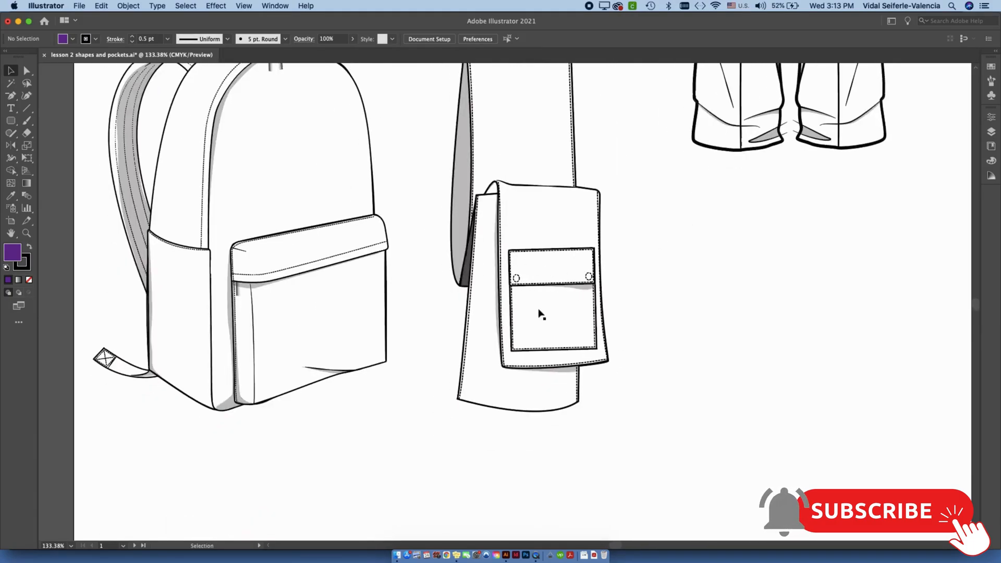
{"action": "key", "text": "space"}
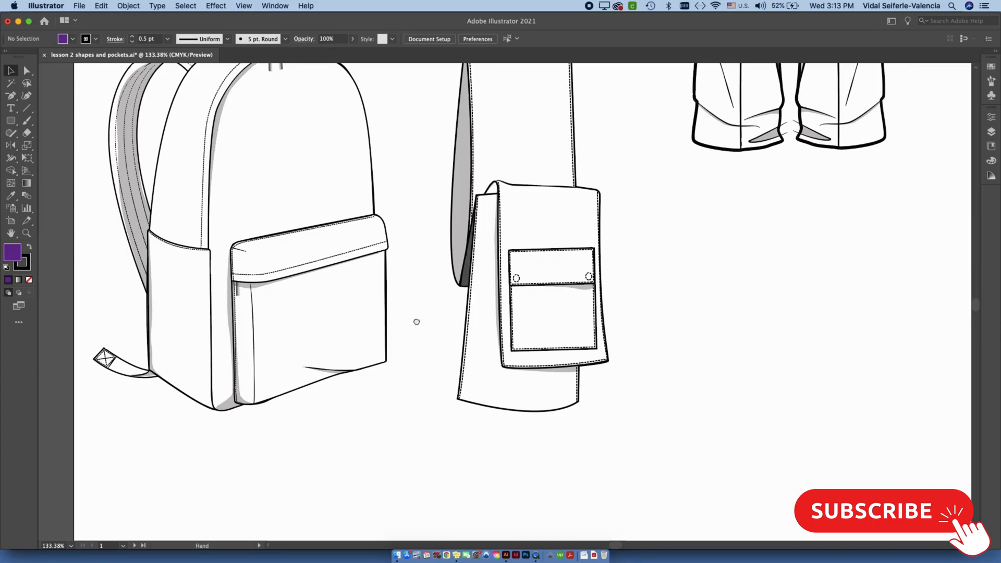
{"action": "scroll", "coordinate": [412, 321], "scroll_direction": "left", "scroll_amount": 4}
{"action": "scroll", "coordinate": [412, 321], "scroll_direction": "up", "scroll_amount": 1}
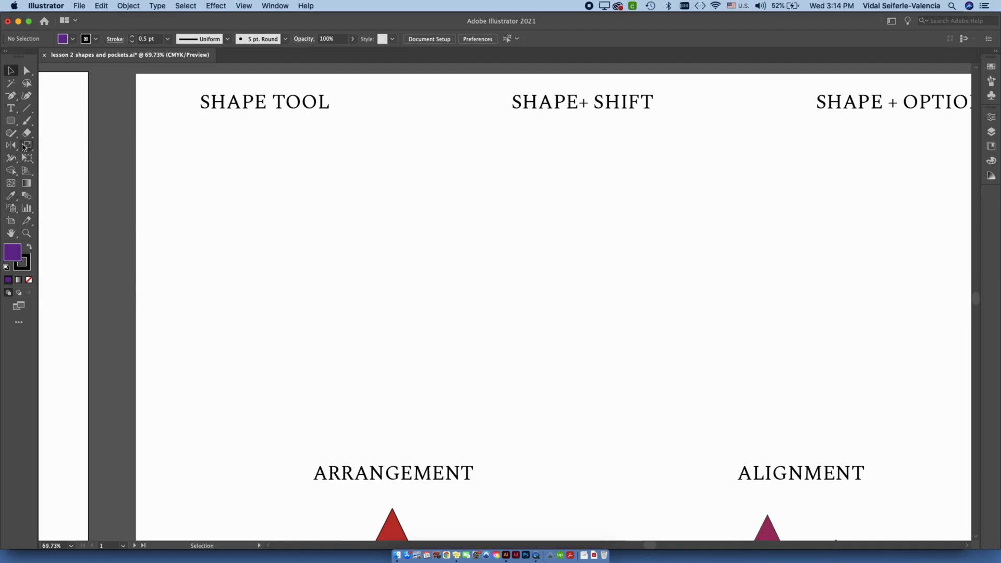
Activate the Rectangle tool and reset the fill and stroke to the default white and black.
{"action": "left_click", "coordinate": [12, 122]}
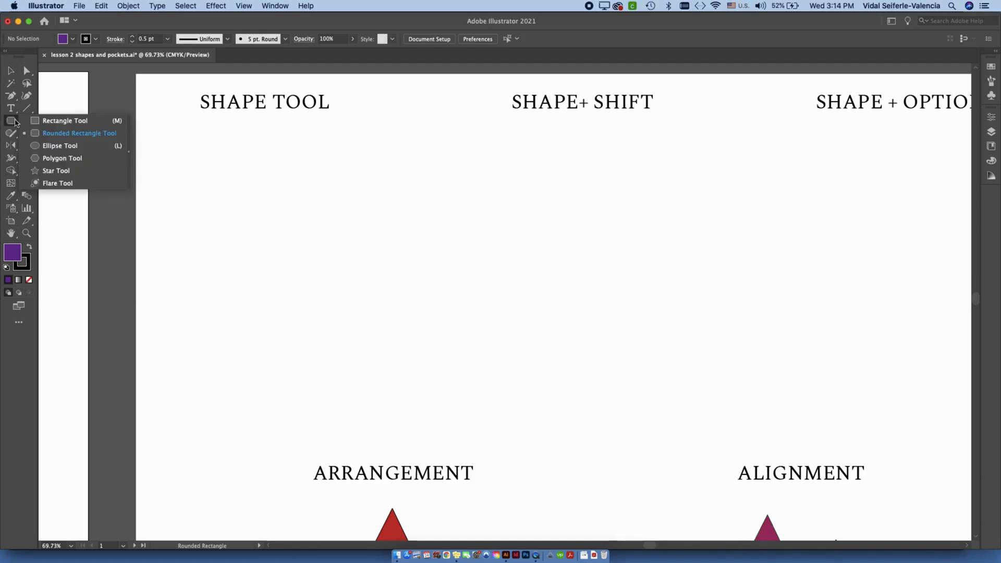
{"action": "left_click", "coordinate": [38, 121]}
{"action": "left_click", "coordinate": [13, 125]}
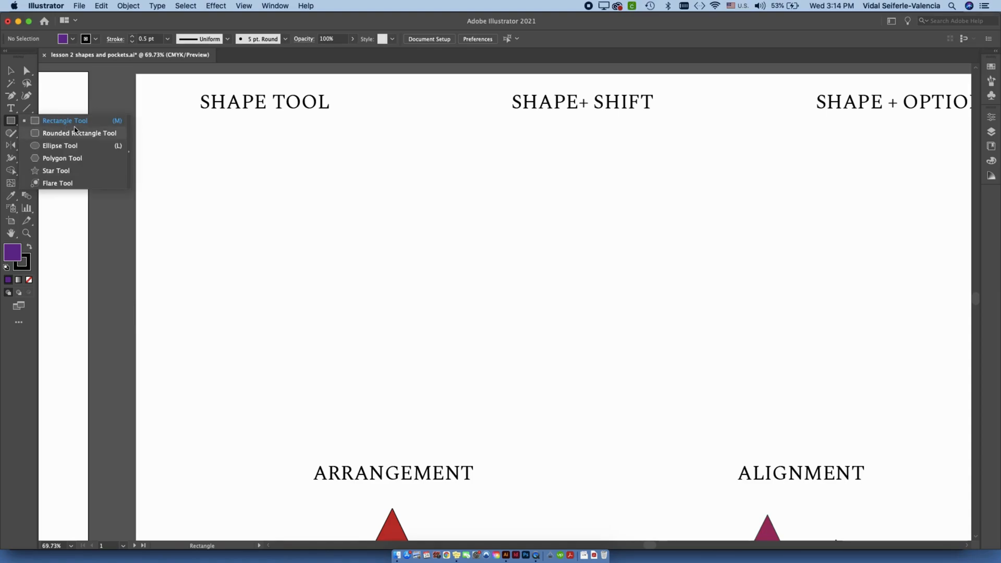
{"action": "left_click", "coordinate": [8, 125]}
{"action": "left_click", "coordinate": [8, 125]}
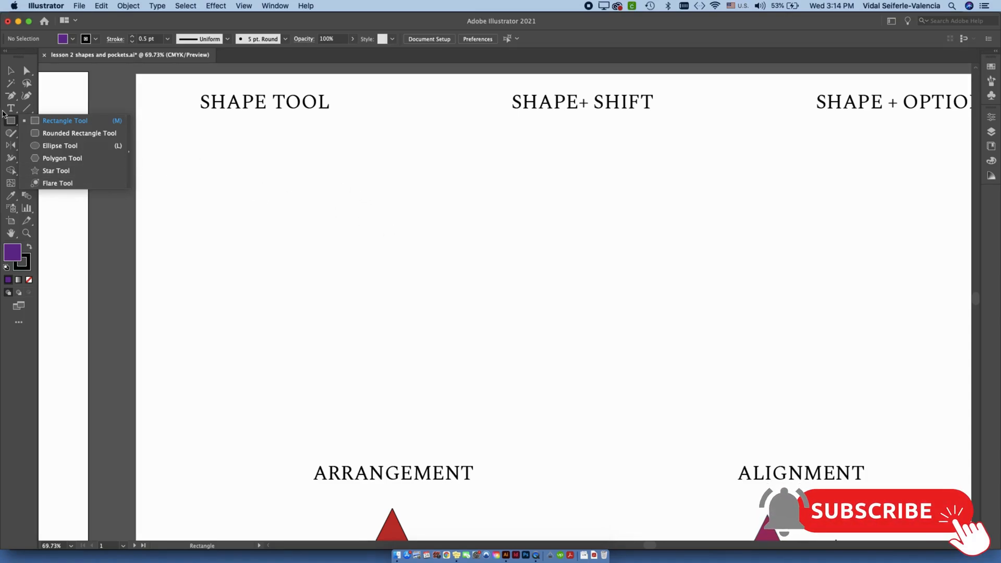
{"action": "left_click", "coordinate": [65, 123]}
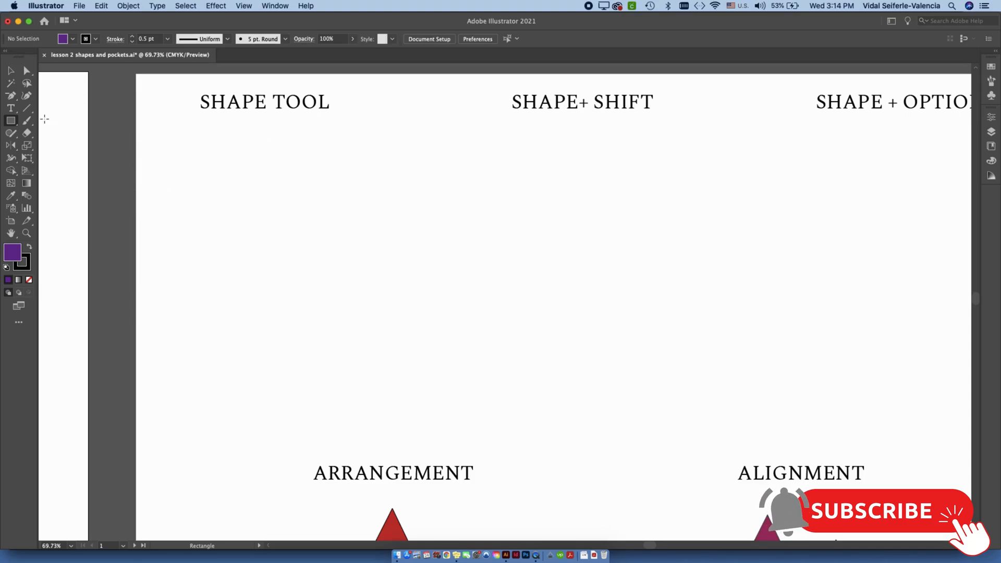
{"action": "left_click", "coordinate": [6, 268]}
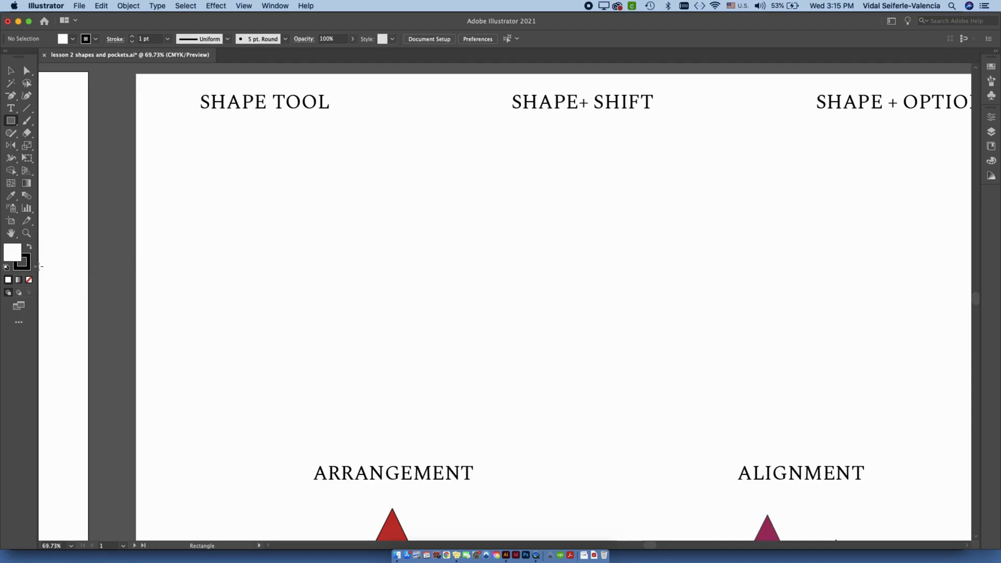
Under SHAPE TOOL, draw a rectangle about 139 × 126 pt, a thin strip inside it and a tiny one about 11 × 8 pt beside it.
{"action": "mouse_move", "coordinate": [158, 141]}
{"action": "left_mouse_down"}
{"action": "mouse_move", "coordinate": [294, 253]}
{"action": "mouse_move", "coordinate": [277, 245]}
{"action": "left_mouse_up"}
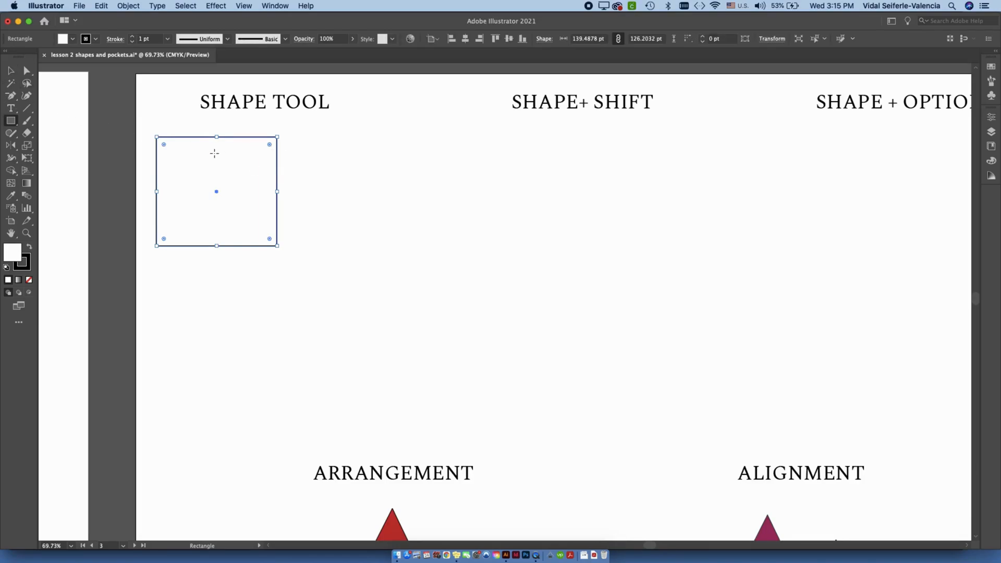
{"action": "left_click_drag", "start_coordinate": [201, 154], "coordinate": [249, 145]}
{"action": "left_click", "coordinate": [299, 171], "text": "super"}
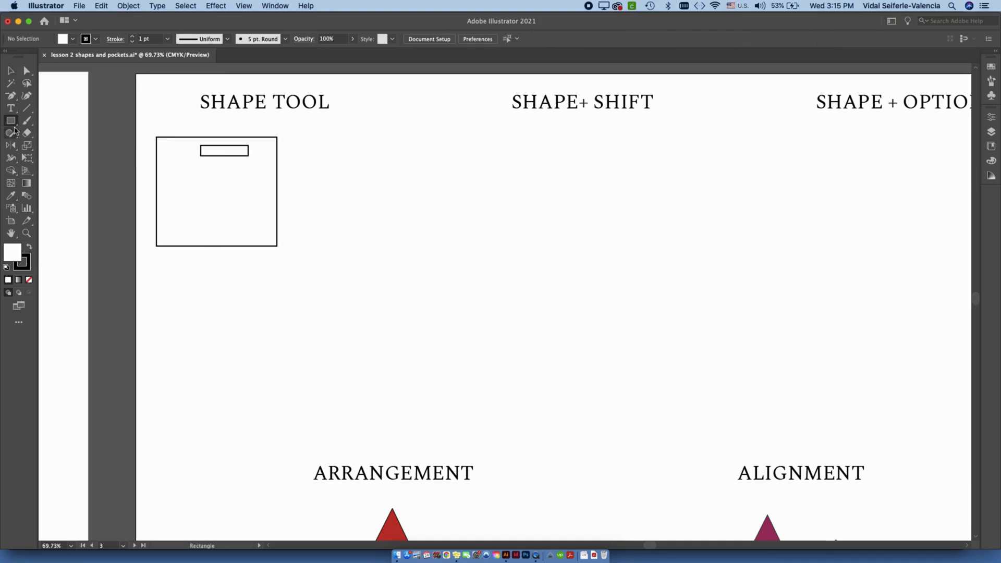
{"action": "left_click_drag", "start_coordinate": [311, 164], "coordinate": [312, 164]}
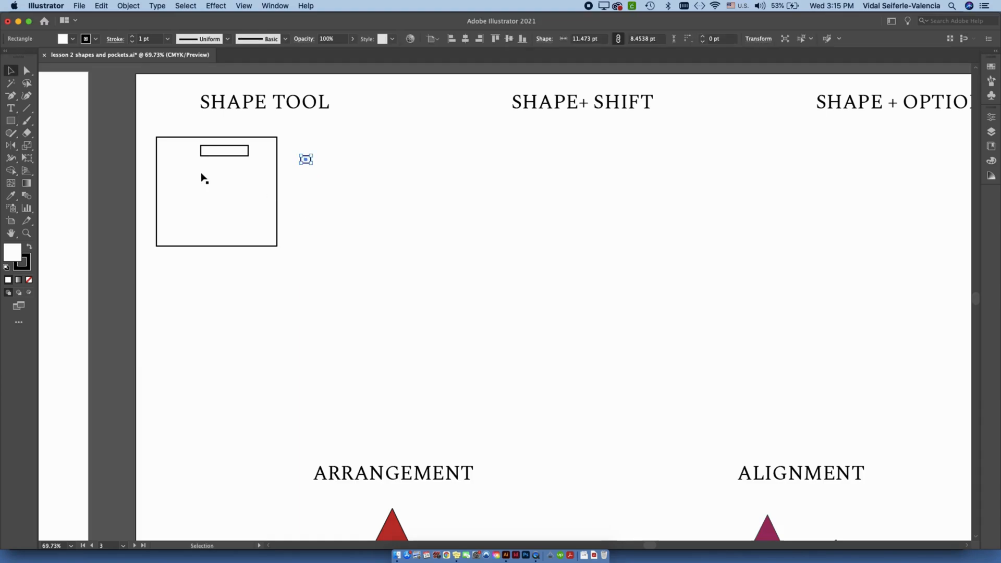
Draw a rectangle about 198 × 184 pt over the existing ones, move it around, and delete it.
{"action": "left_click_drag", "start_coordinate": [191, 120], "coordinate": [361, 279]}
{"action": "key", "text": "v"}
{"action": "left_click", "coordinate": [389, 217]}
{"action": "left_click_drag", "start_coordinate": [312, 240], "coordinate": [331, 314]}
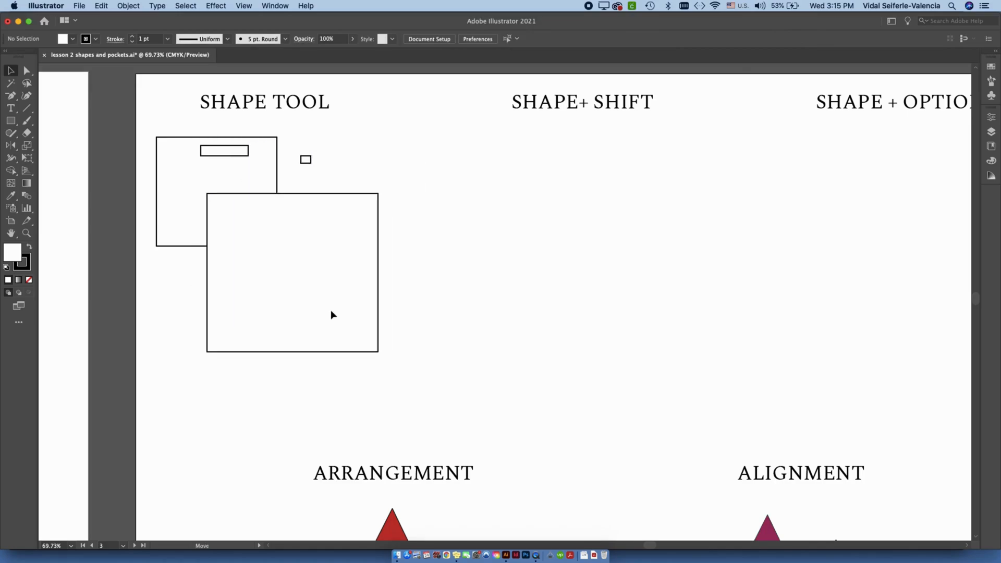
{"action": "left_click_drag", "start_coordinate": [319, 240], "coordinate": [363, 247]}
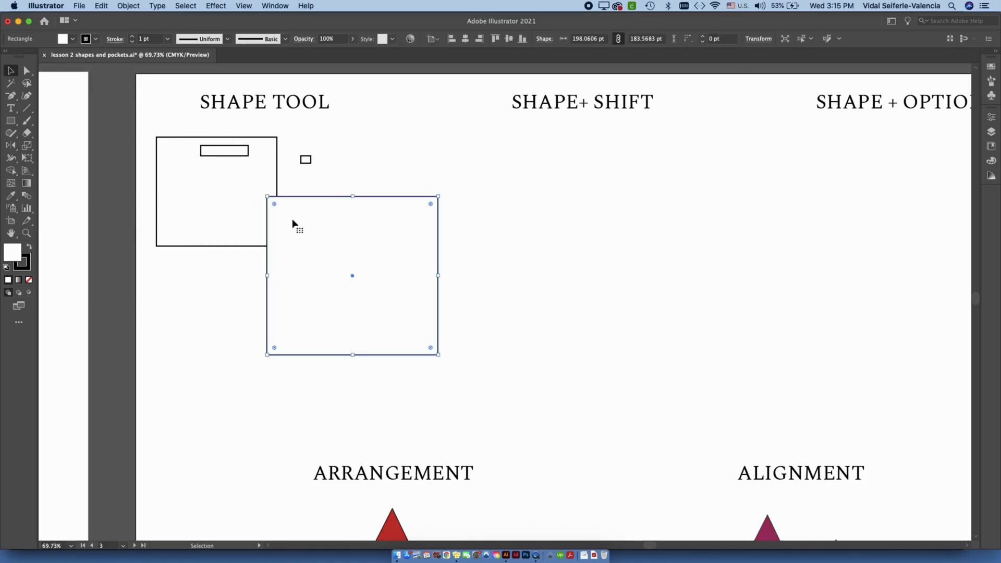
{"action": "key", "text": "Delete"}
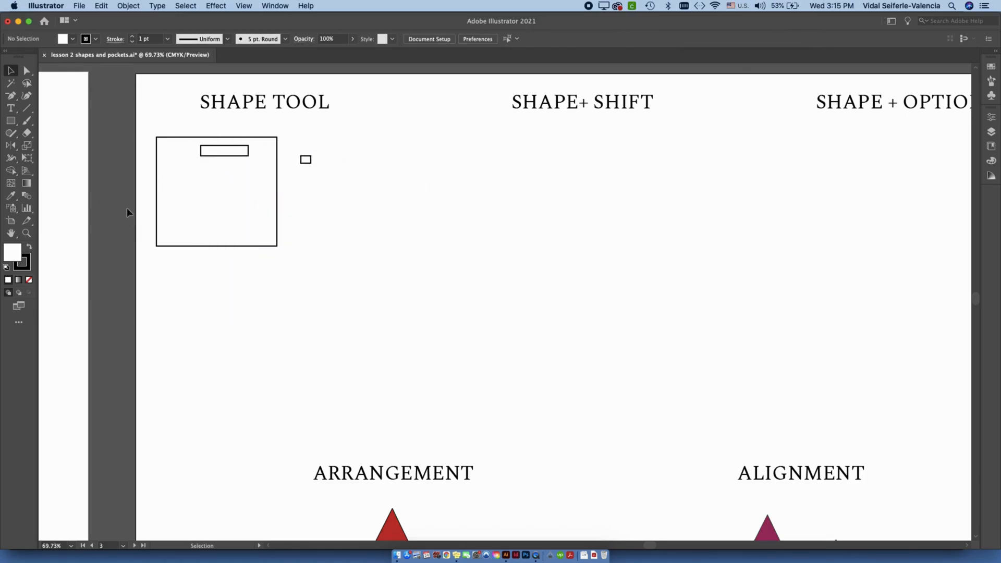
Set the fill colour for new shapes to yellow.
{"action": "double_click", "coordinate": [13, 252]}
{"action": "left_click", "coordinate": [295, 176]}
{"action": "left_click", "coordinate": [415, 180]}
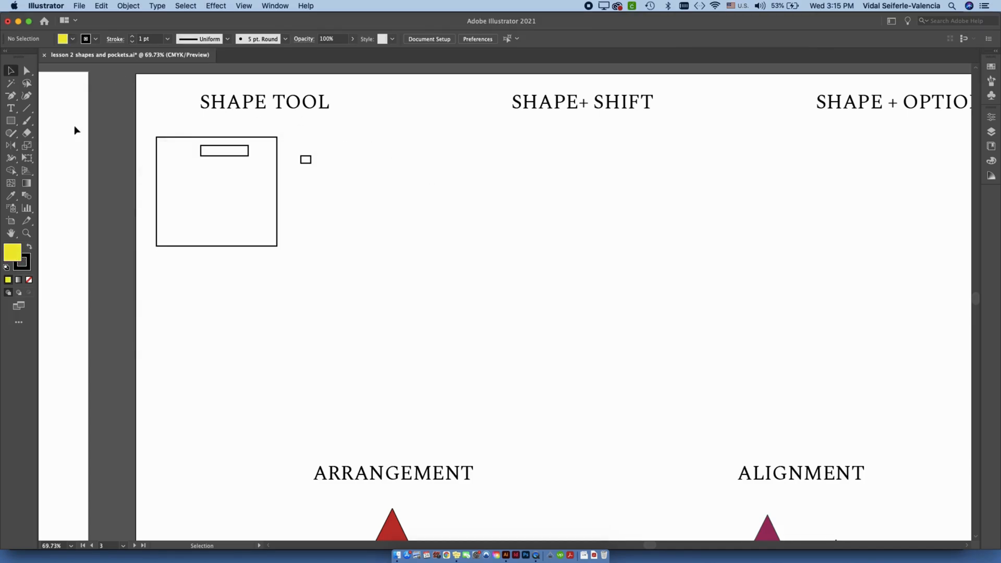
Use the Ellipse tool to draw a tall narrow ellipse beside the tiny rectangle and a larger circle lower down.
{"action": "left_click", "coordinate": [11, 125]}
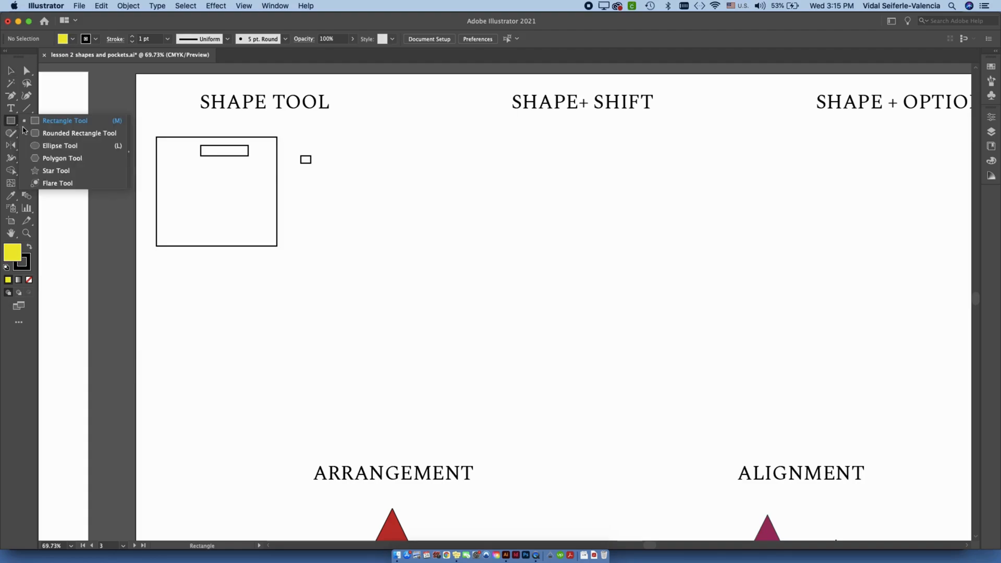
{"action": "left_click", "coordinate": [59, 146]}
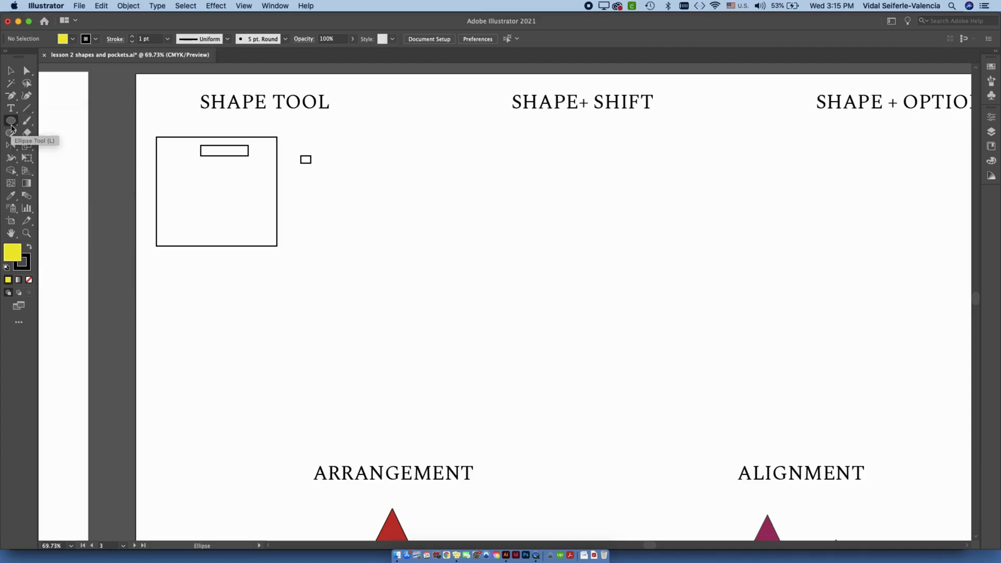
{"action": "left_click", "coordinate": [10, 123]}
{"action": "left_click", "coordinate": [51, 152]}
{"action": "left_click_drag", "start_coordinate": [322, 138], "coordinate": [370, 235]}
{"action": "left_click_drag", "start_coordinate": [320, 321], "coordinate": [216, 220]}
Move the yellow circle so it sits just below the lower-right corner of the large white rectangle, and deselect it.
{"action": "left_click", "coordinate": [11, 70]}
{"action": "left_click_drag", "start_coordinate": [304, 259], "coordinate": [426, 310]}
{"action": "left_click_drag", "start_coordinate": [326, 288], "coordinate": [245, 287]}
{"action": "left_click", "coordinate": [359, 290]}
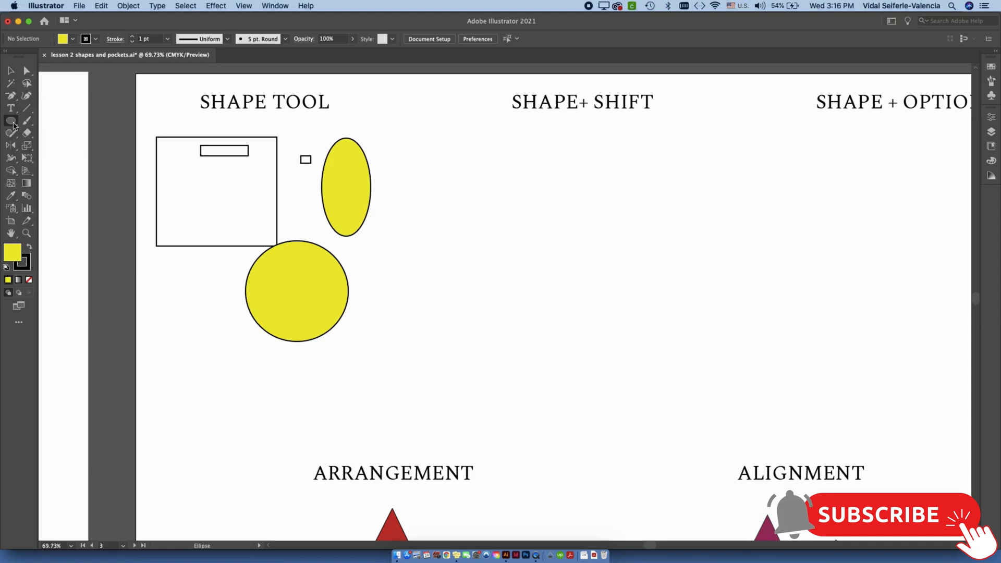
Draw a yellow rectangle about 106 × 83 pt over the large white rectangle and move it down inside its outline.
{"action": "left_click", "coordinate": [13, 124]}
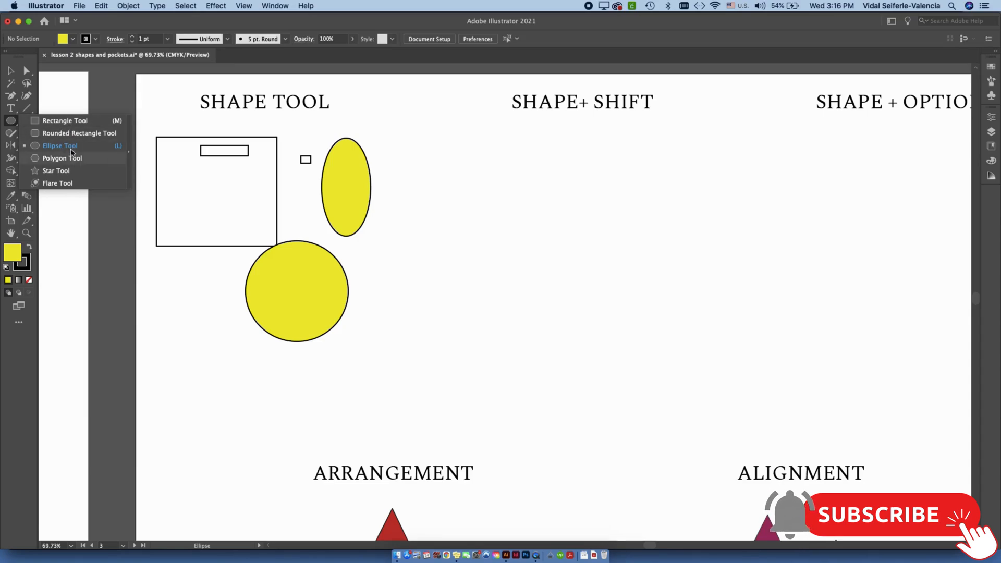
{"action": "left_click", "coordinate": [192, 277]}
{"action": "left_click", "coordinate": [352, 281]}
{"action": "key", "text": "m"}
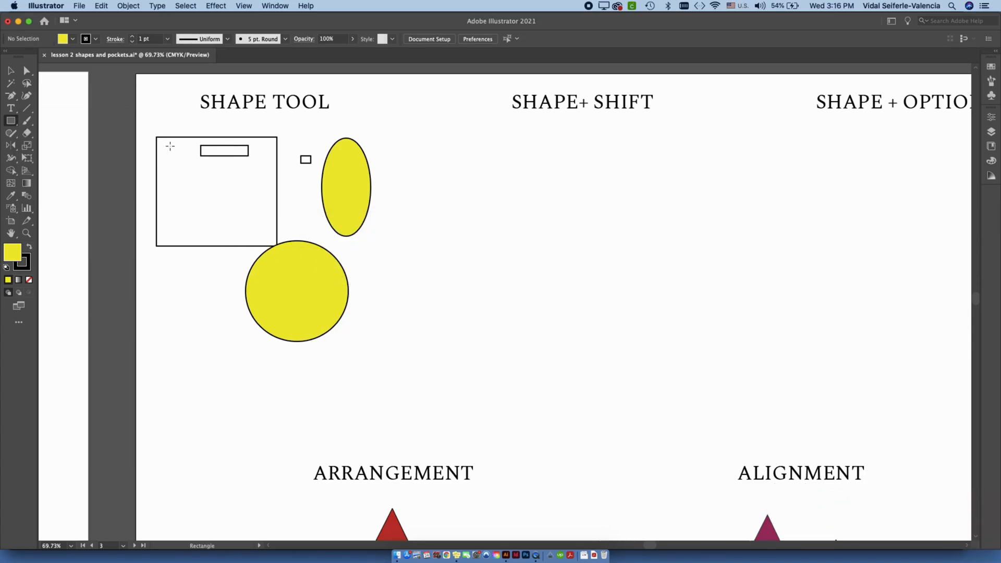
{"action": "left_click_drag", "start_coordinate": [151, 124], "coordinate": [243, 195]}
{"action": "key", "text": "v"}
{"action": "left_click", "coordinate": [395, 237]}
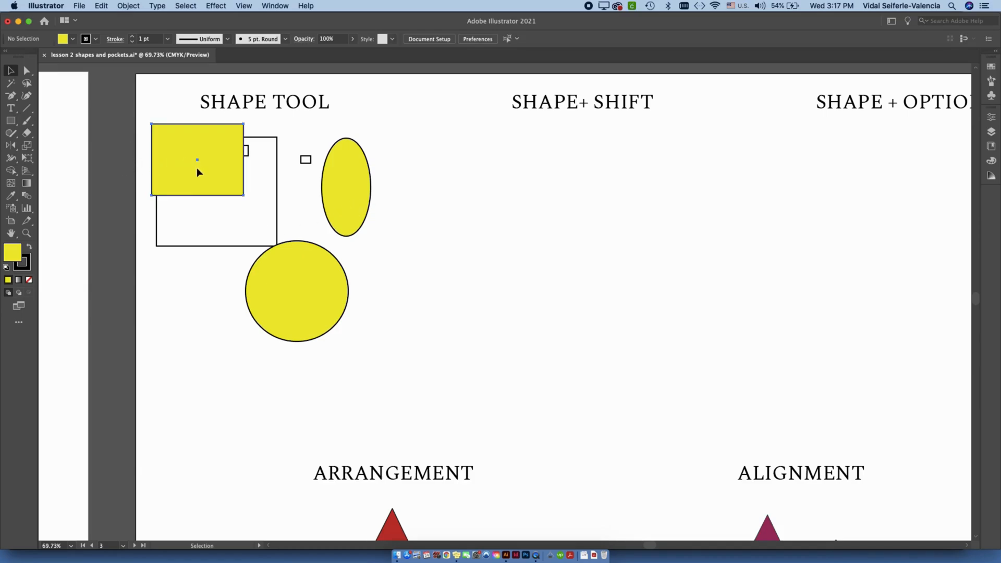
{"action": "left_click_drag", "start_coordinate": [196, 164], "coordinate": [203, 194]}
{"action": "left_click", "coordinate": [12, 121]}
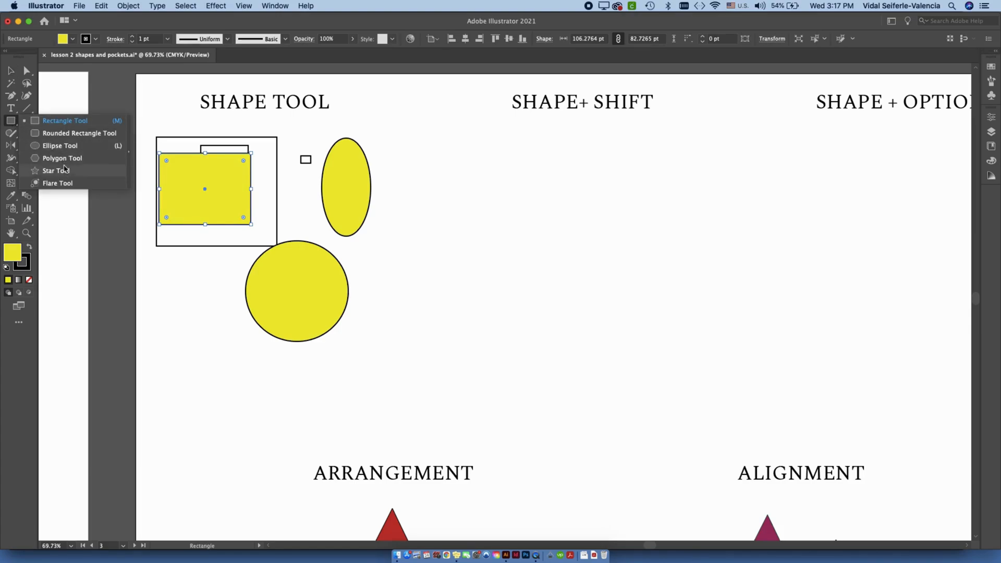
{"action": "left_click", "coordinate": [64, 158]}
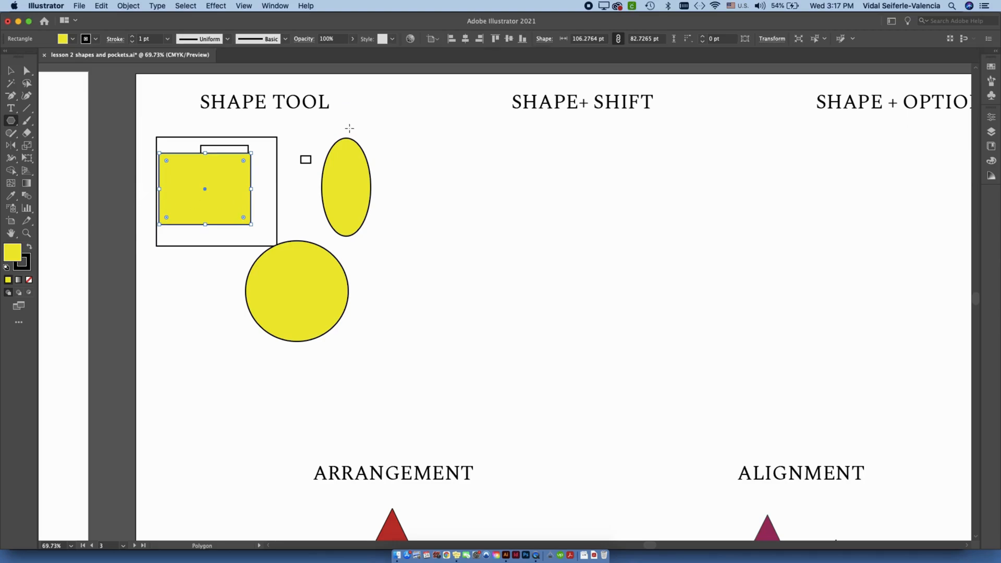
{"action": "scroll", "coordinate": [351, 124], "scroll_direction": "left", "scroll_amount": 5}
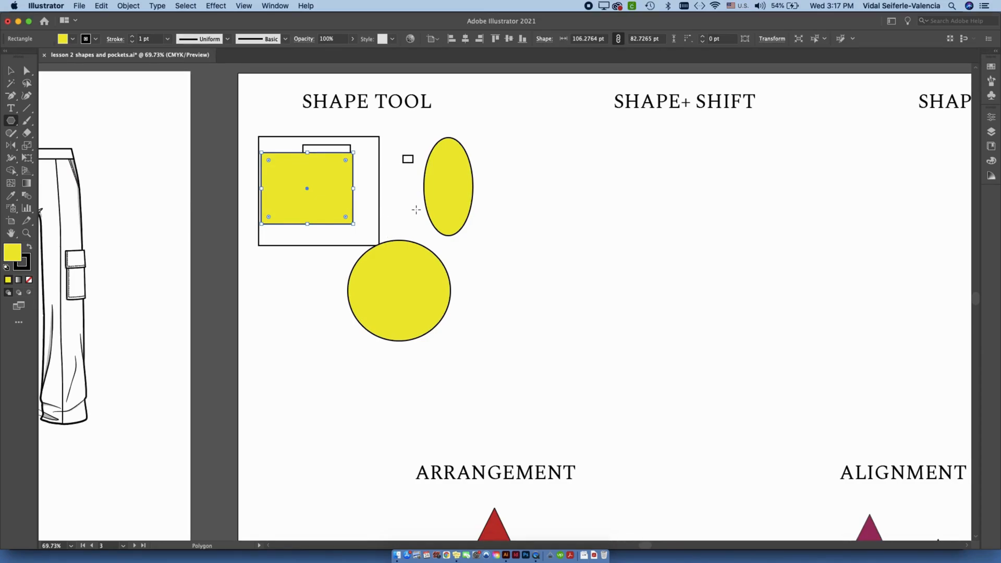
{"action": "left_click", "coordinate": [11, 121]}
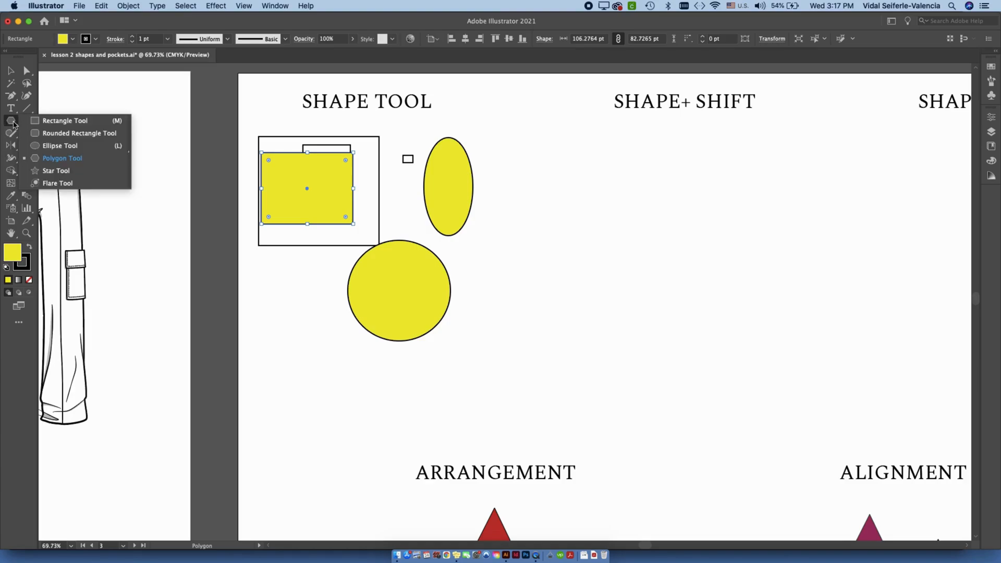
{"action": "left_click", "coordinate": [64, 125]}
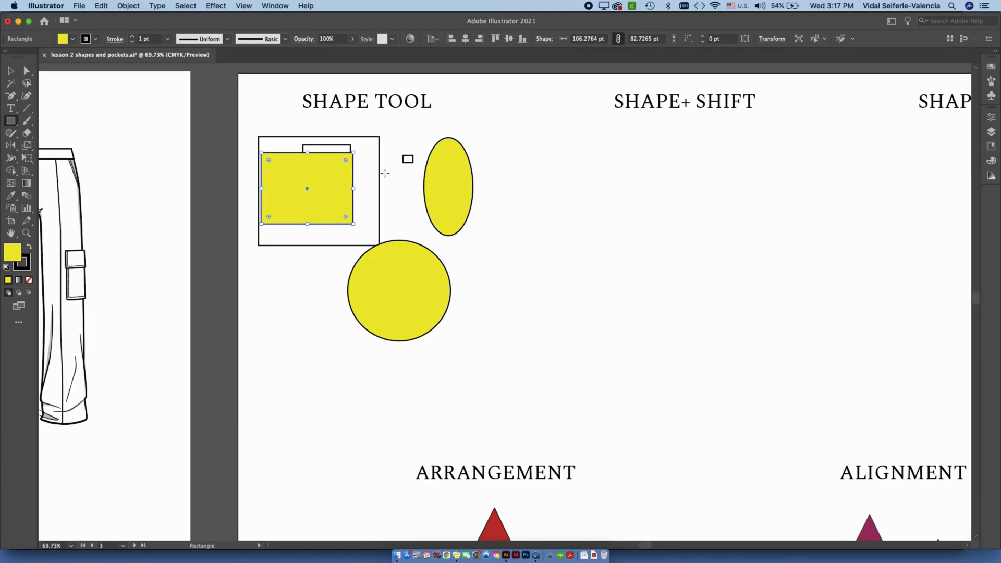
{"action": "left_click", "coordinate": [11, 70]}
{"action": "left_click", "coordinate": [308, 241]}
{"action": "left_click", "coordinate": [11, 122]}
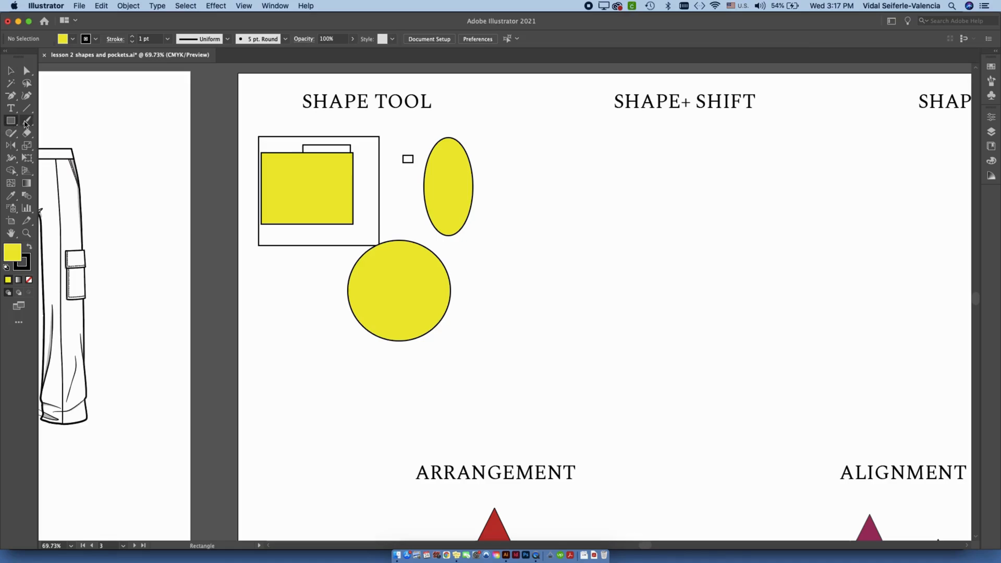
{"action": "left_click_drag", "start_coordinate": [293, 271], "coordinate": [293, 271]}
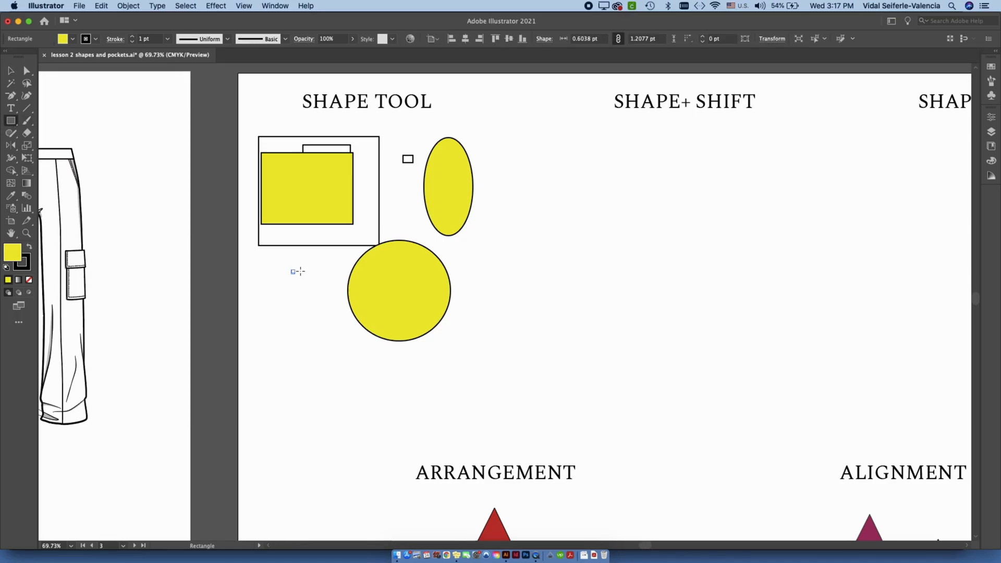
{"action": "key", "text": "ctrl+z"}
Create a yellow rectangle exactly 2" wide and 3" high, starting just below the large white rectangle.
{"action": "left_click", "coordinate": [304, 278]}
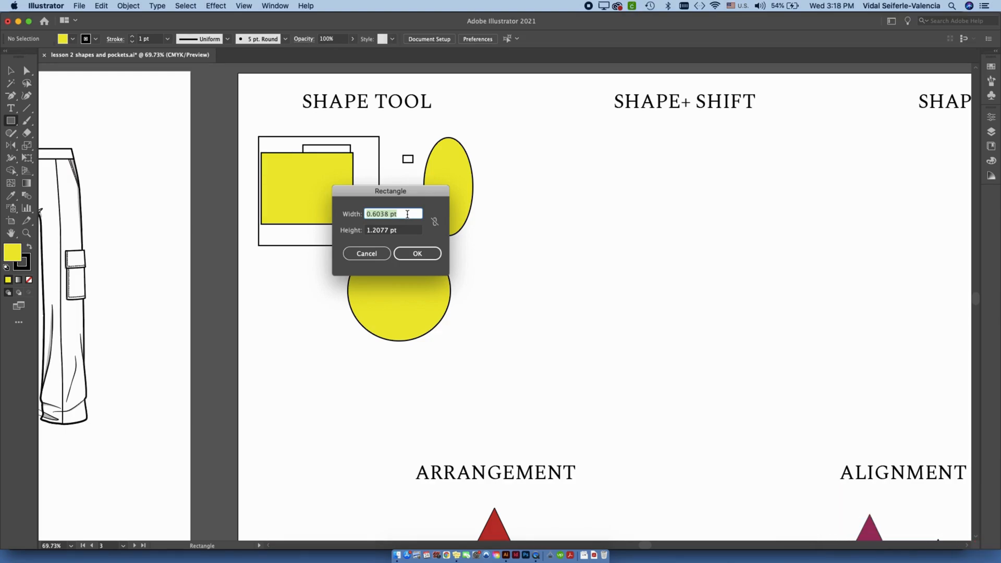
{"action": "type", "text": "2\""}
{"action": "key", "text": "Tab"}
{"action": "type", "text": "3"}
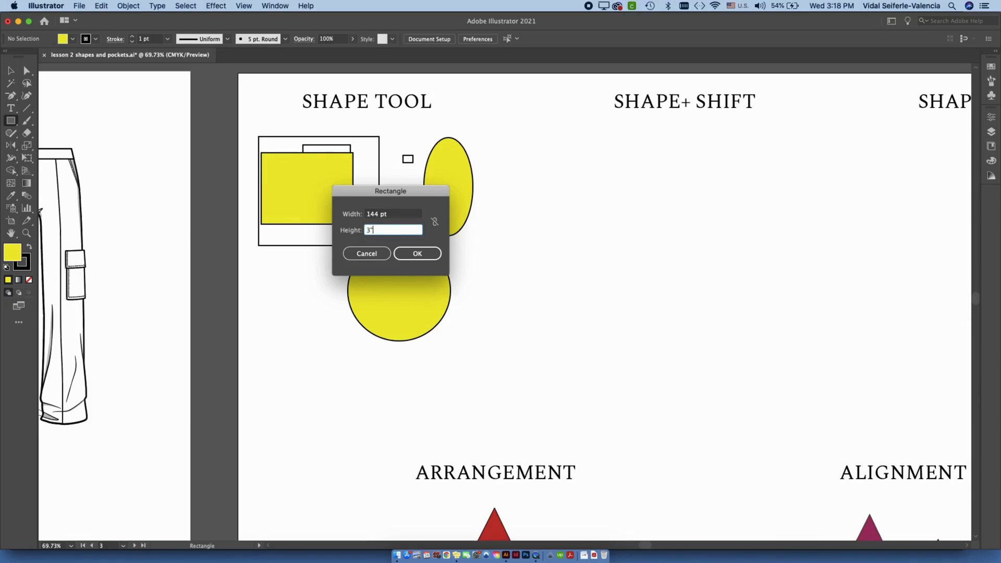
{"action": "left_click", "coordinate": [432, 254]}
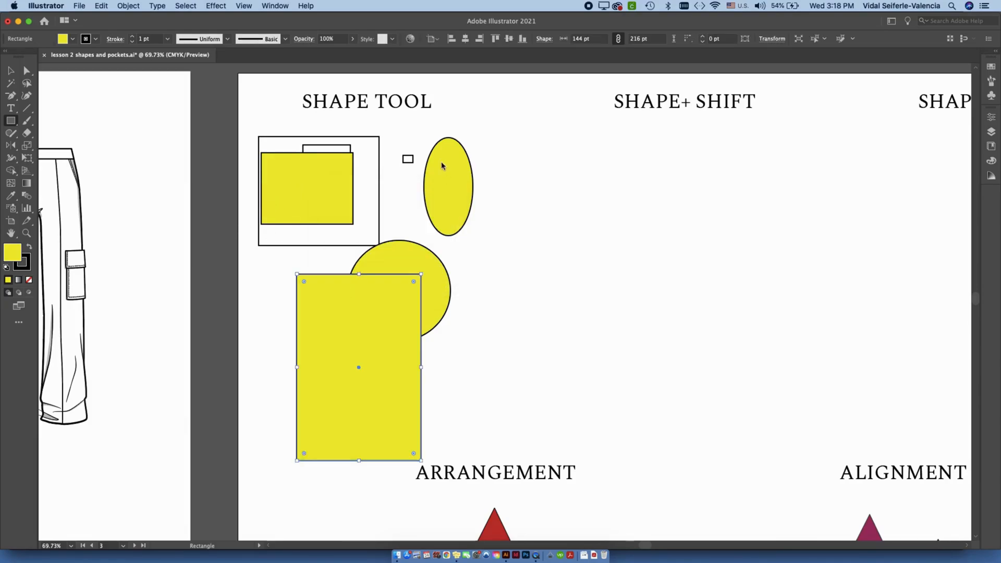
Move the 2" × 3" rectangle up so it overlaps the smaller yellow rectangle and the circle.
{"action": "left_click", "coordinate": [12, 71]}
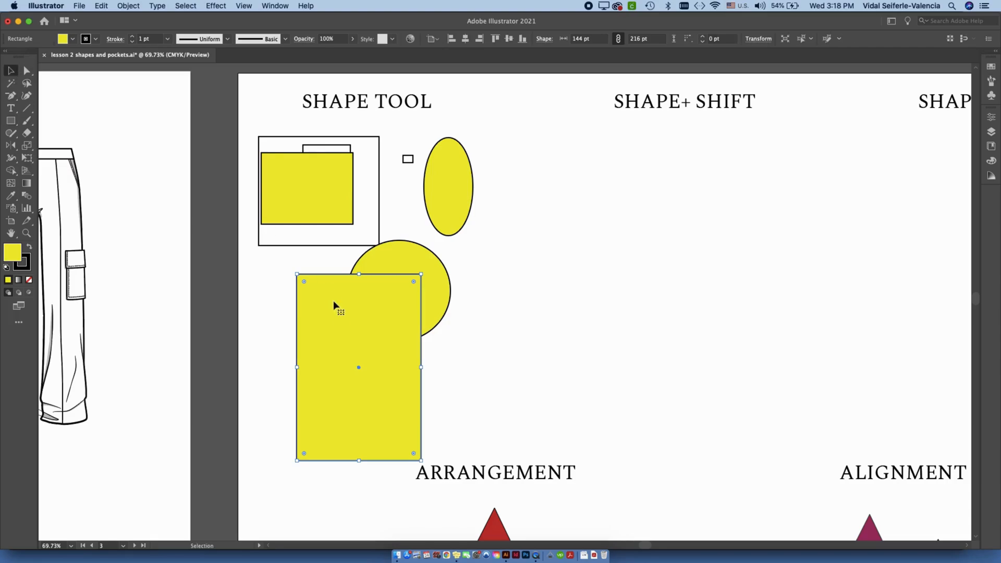
{"action": "left_click", "coordinate": [506, 276]}
{"action": "left_click_drag", "start_coordinate": [384, 346], "coordinate": [334, 279]}
{"action": "left_click", "coordinate": [487, 179]}
Create an exact 144 × 144 pt yellow square in the empty area beside the circle.
{"action": "left_click", "coordinate": [16, 123]}
{"action": "left_click", "coordinate": [479, 247]}
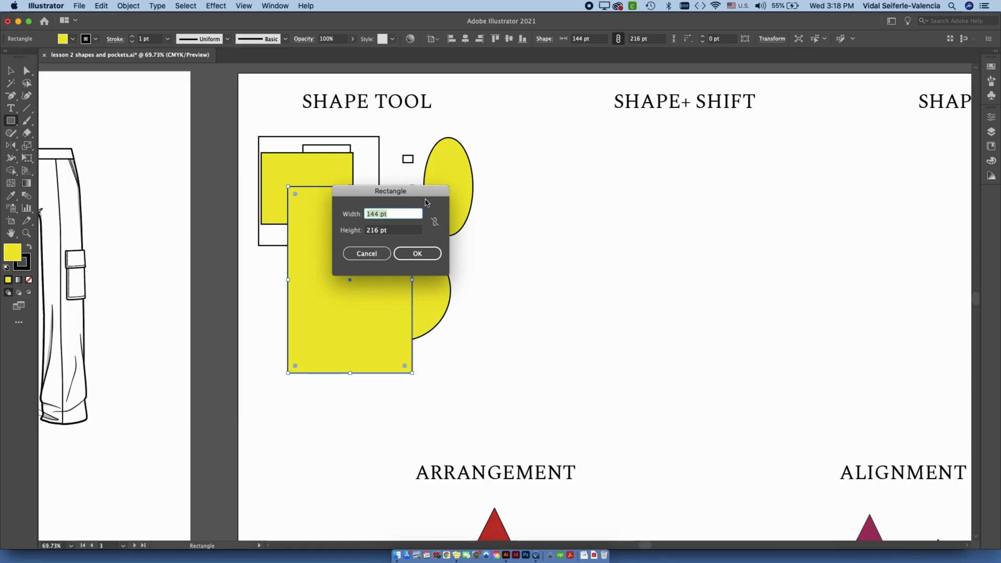
{"action": "type", "text": "144"}
{"action": "key", "text": "Tab"}
{"action": "type", "text": "144"}
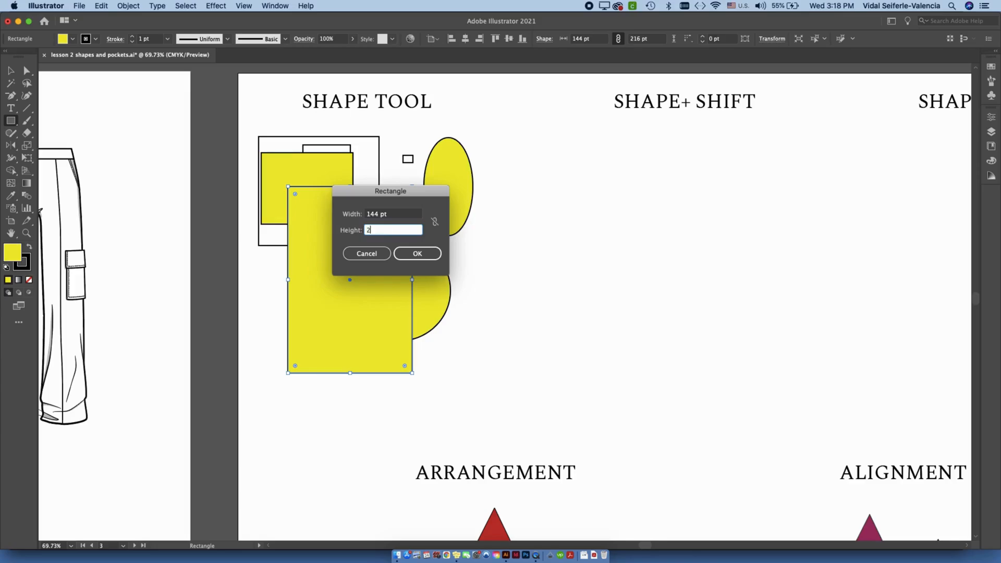
{"action": "key", "text": "Return"}
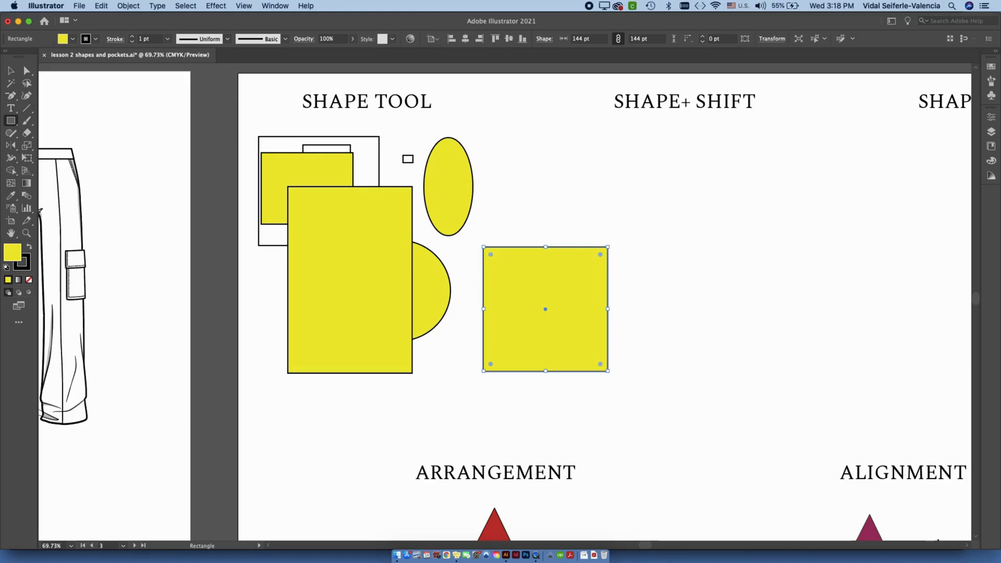
Undo the creation of the 144 pt square and of the 2" × 3" rectangle.
{"action": "key", "text": "v"}
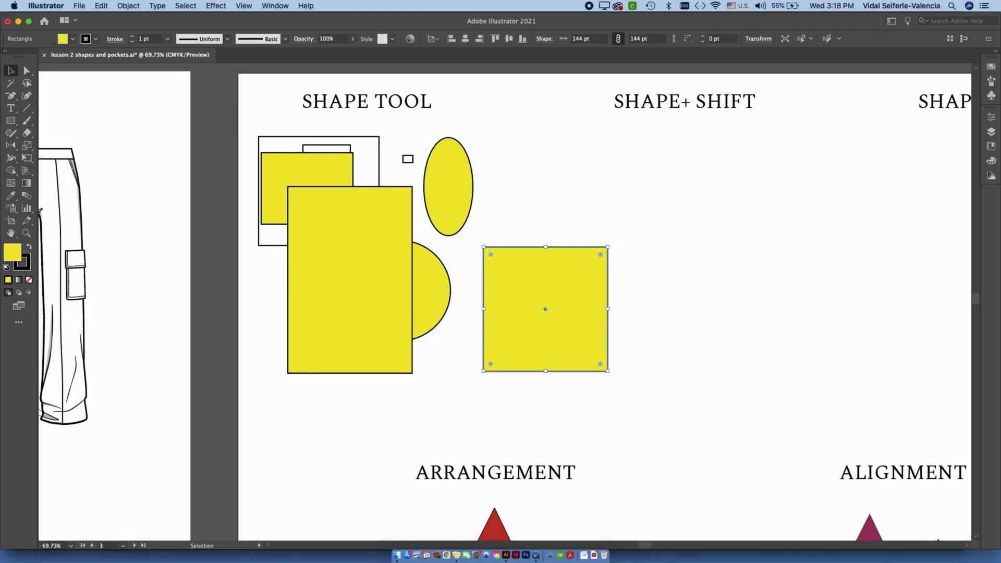
{"action": "key", "text": "super+z"}
{"action": "key", "text": "super+z"}
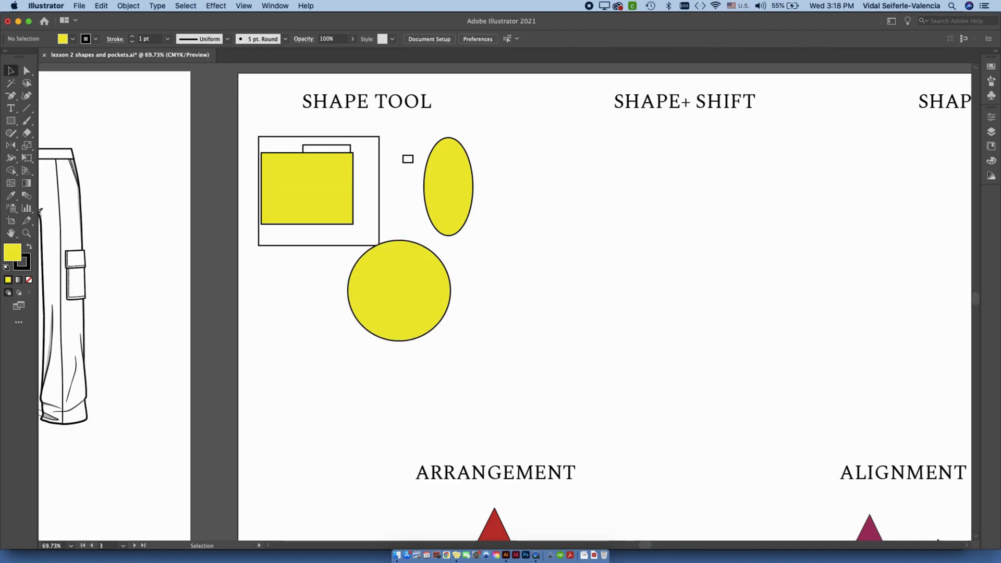
Use the Polygon tool to create a five-sided polygon with a 50 pt radius between the tall ellipse and the circle, and deselect it.
{"action": "left_click", "coordinate": [11, 120]}
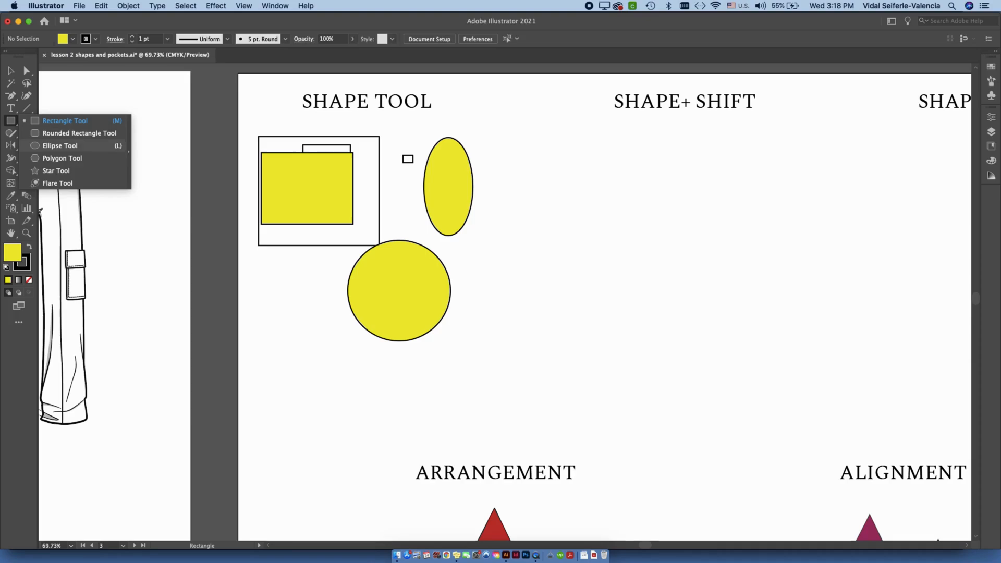
{"action": "left_click", "coordinate": [62, 158]}
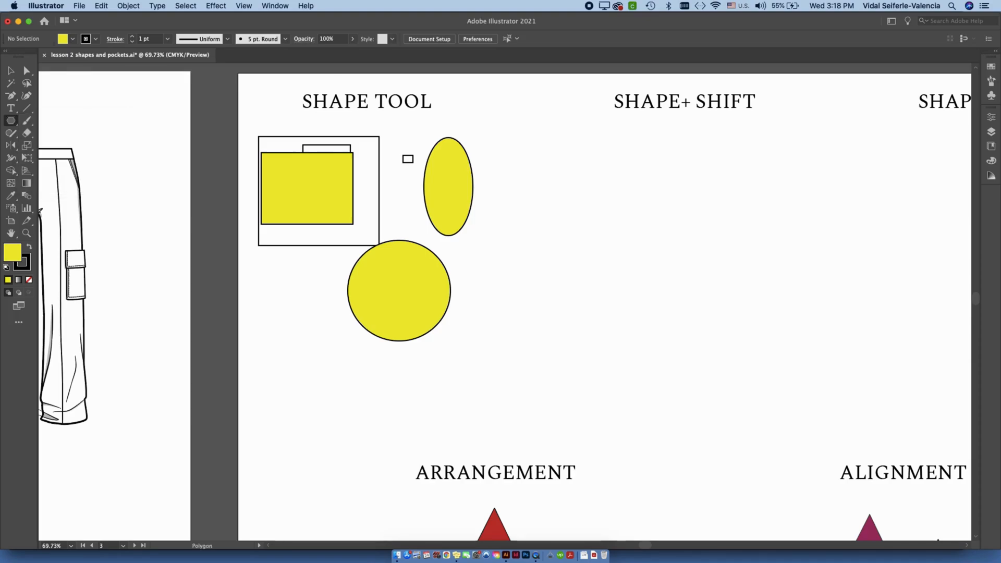
{"action": "left_click", "coordinate": [375, 231]}
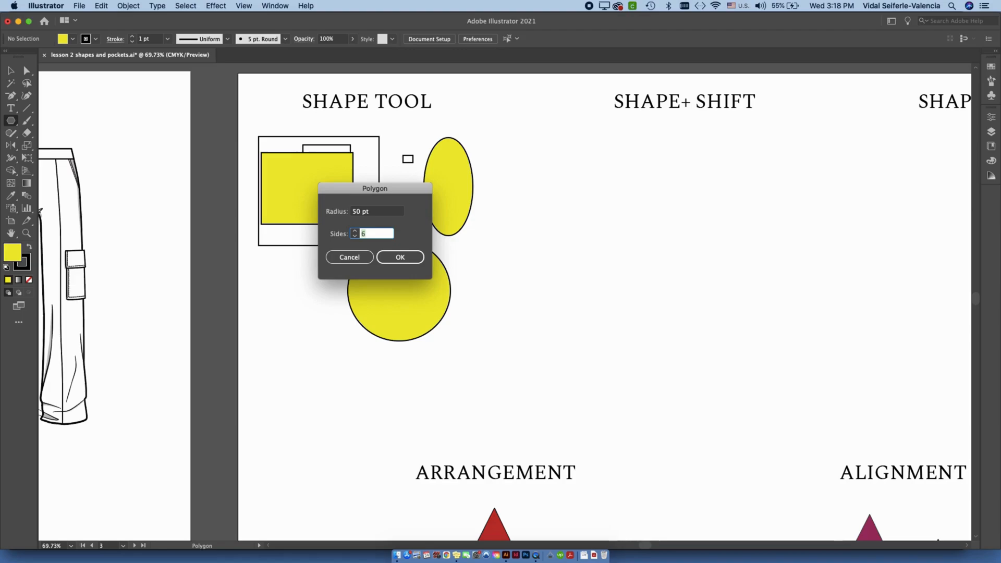
{"action": "key", "text": "Return"}
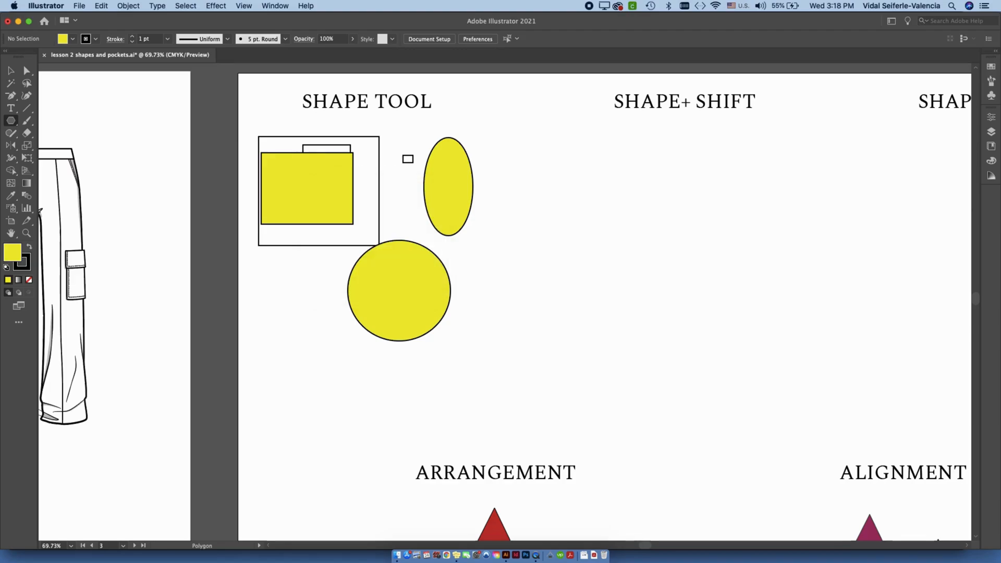
{"action": "key", "text": "v"}
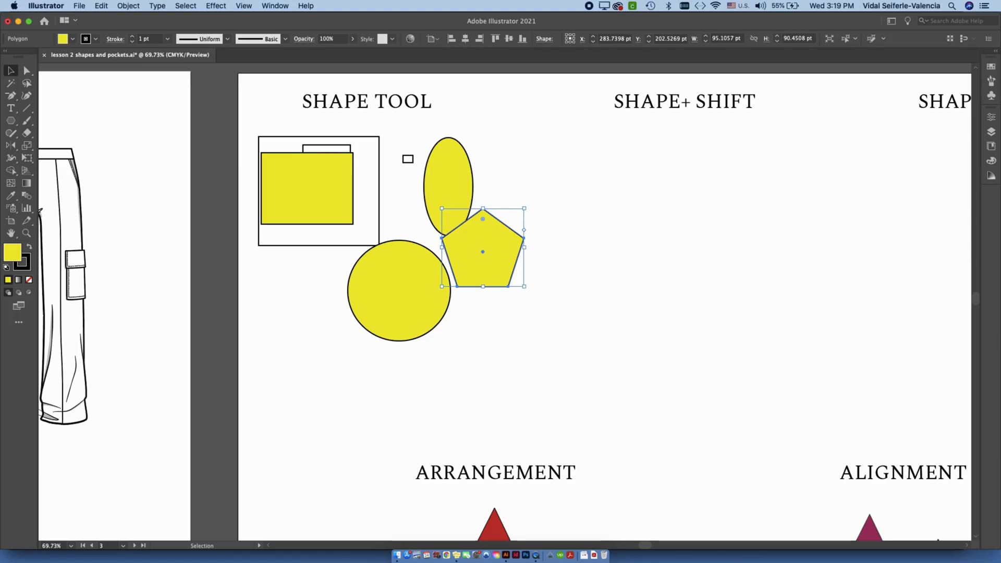
{"action": "left_click", "coordinate": [302, 313]}
Draw another polygon freehand over the tall ellipse and delete it.
{"action": "left_click", "coordinate": [11, 120]}
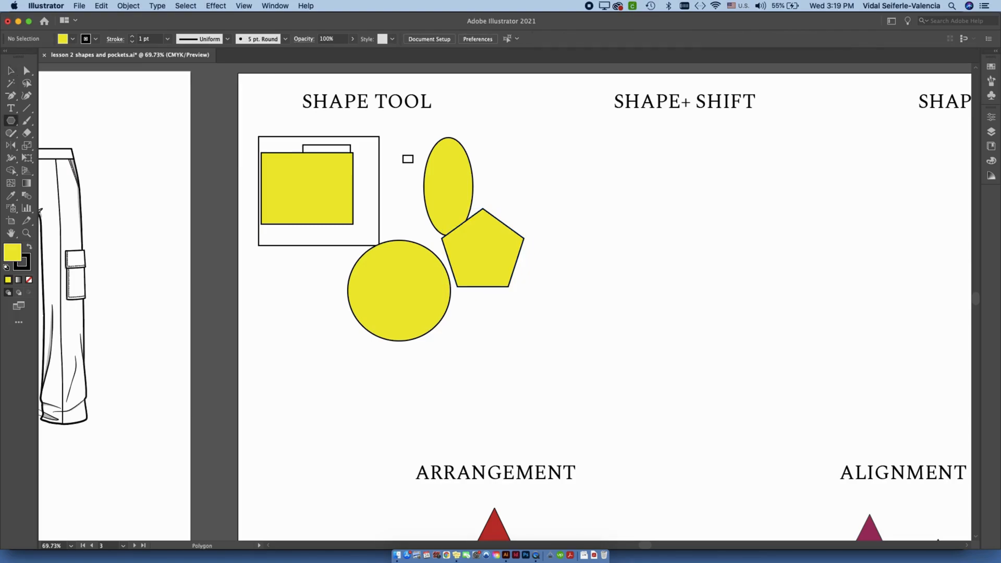
{"action": "left_click_drag", "start_coordinate": [402, 181], "coordinate": [443, 217]}
{"action": "key", "text": "v"}
{"action": "key", "text": "Delete"}
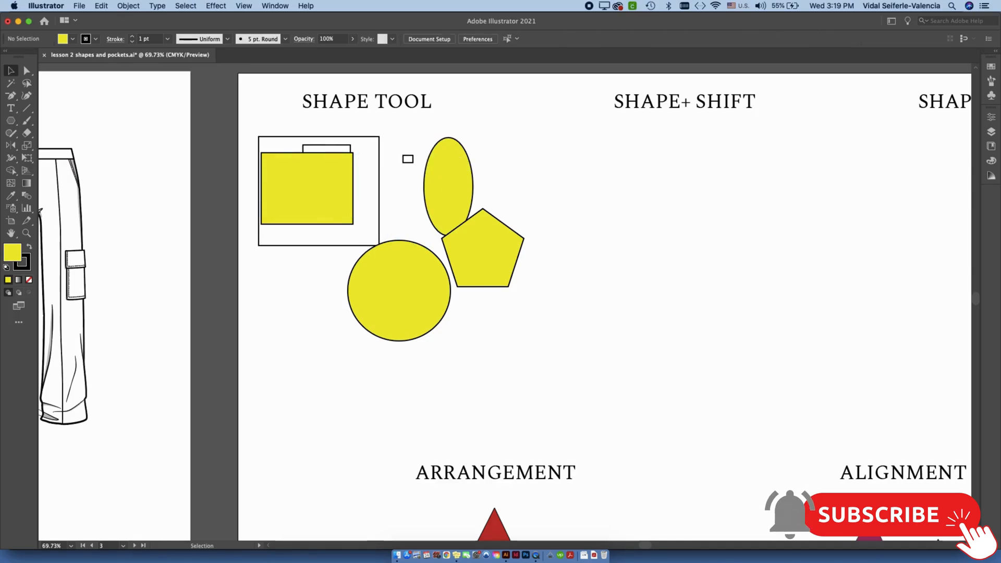
Use the Star tool to create a five-pointed star with radii of 25 pt and 50 pt.
{"action": "left_click", "coordinate": [11, 120]}
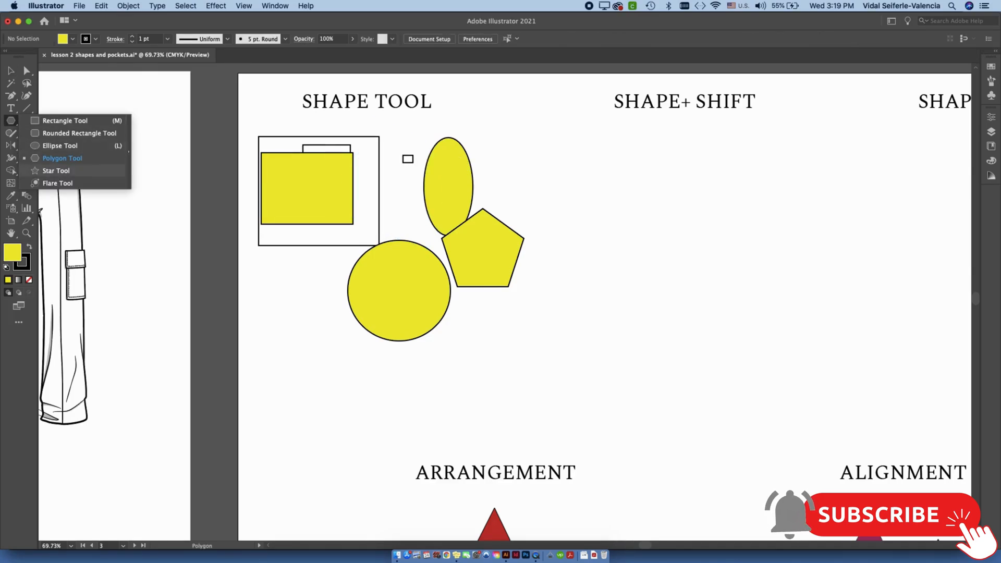
{"action": "left_click", "coordinate": [56, 170]}
{"action": "left_click", "coordinate": [375, 242]}
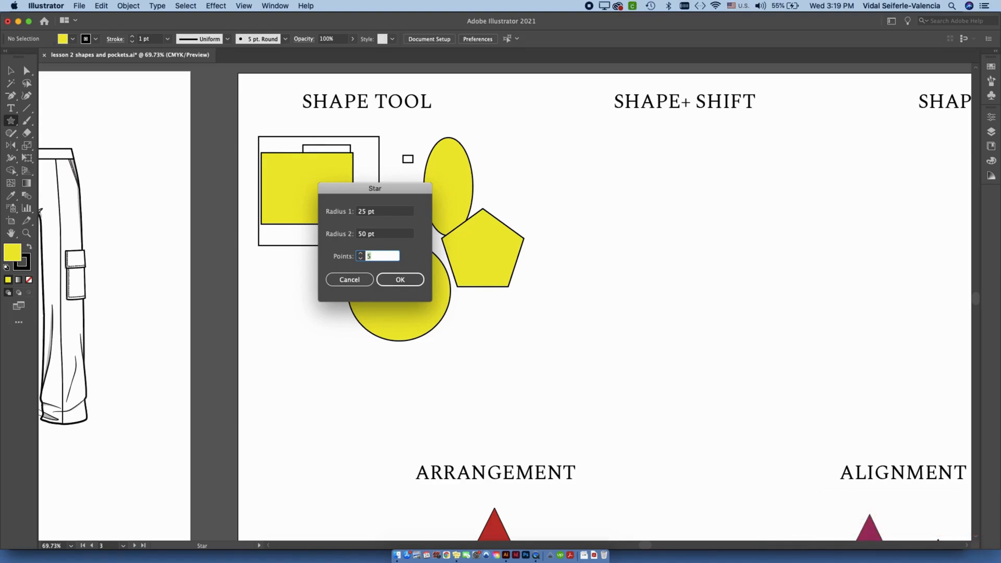
{"action": "left_click", "coordinate": [400, 279]}
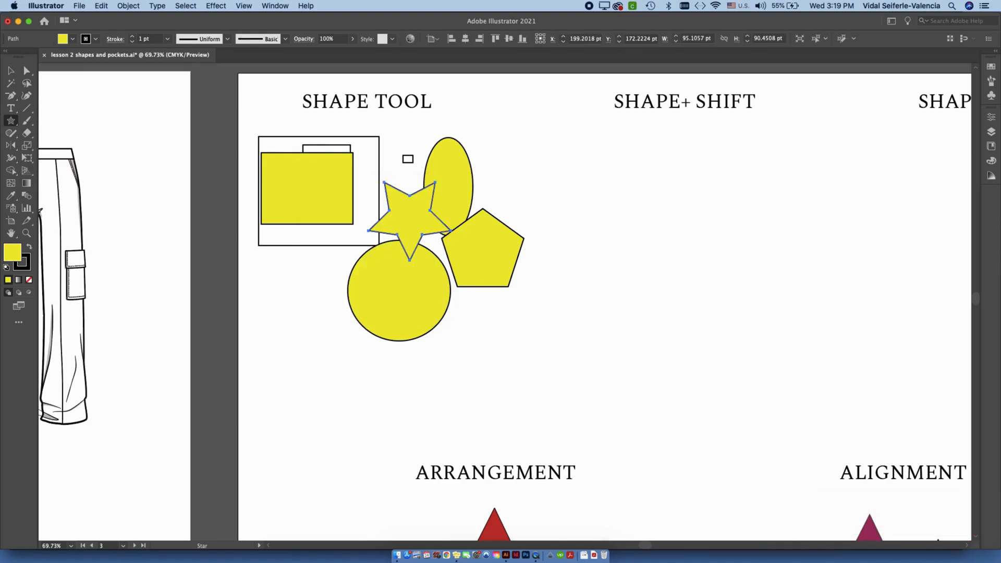
Move the star to just below the large white rectangle, level with the yellow circle, and deselect it.
{"action": "left_click", "coordinate": [11, 71]}
{"action": "left_click_drag", "start_coordinate": [410, 221], "coordinate": [292, 350]}
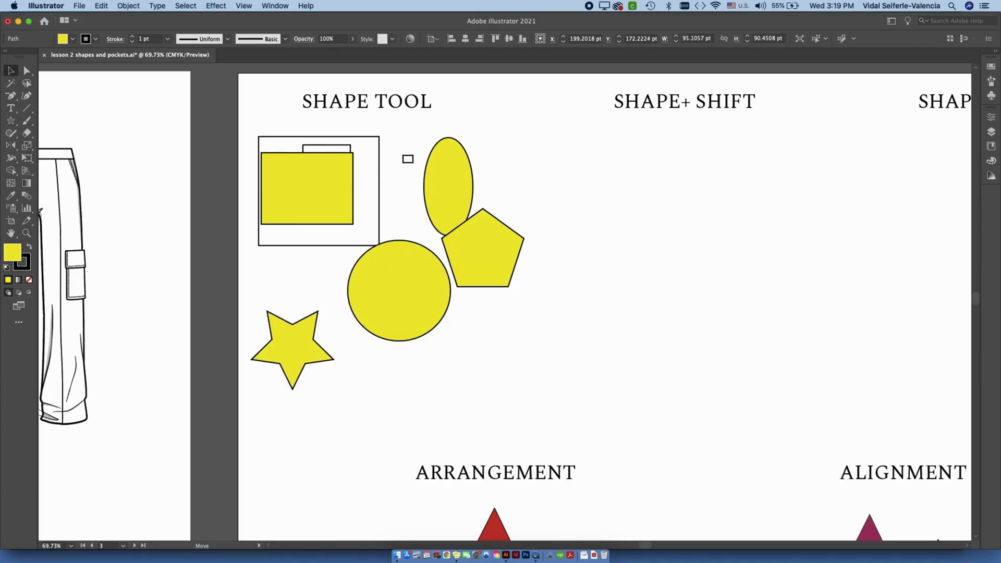
{"action": "left_click", "coordinate": [349, 383]}
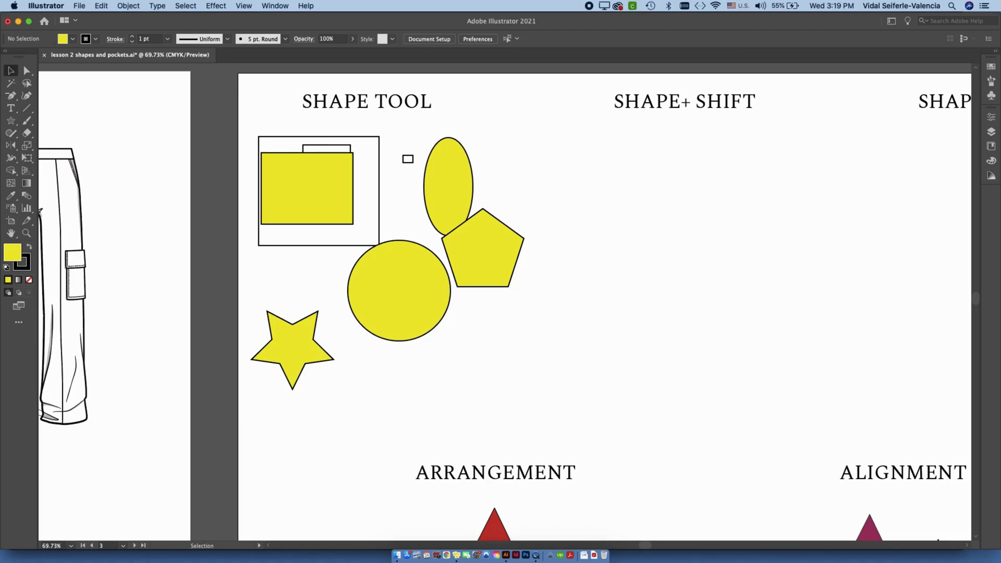
{"action": "left_click_drag", "start_coordinate": [292, 344], "coordinate": [296, 299]}
{"action": "left_click", "coordinate": [308, 386]}
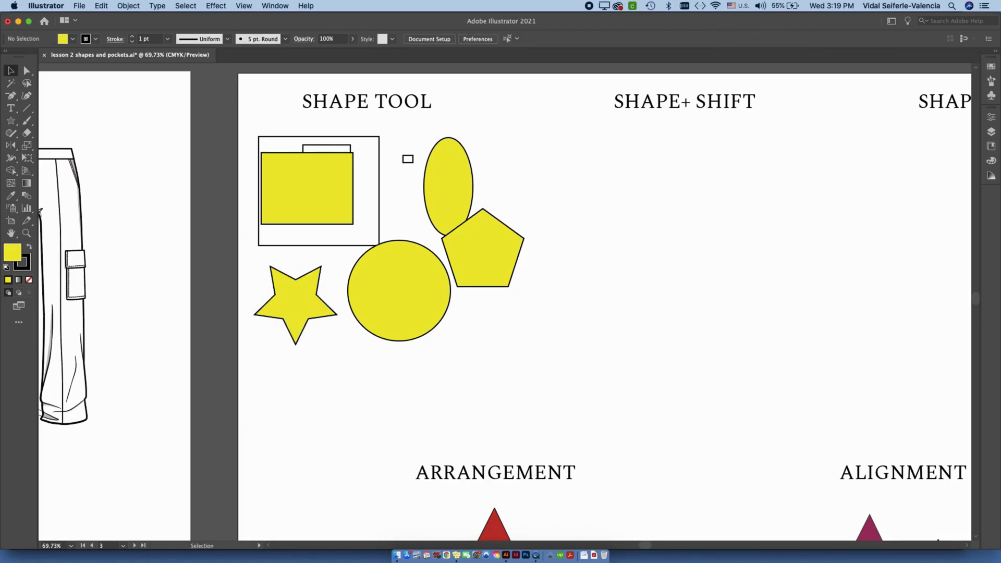
Draw a lens flare with the Flare tool over the yellow shapes and delete it.
{"action": "left_click", "coordinate": [11, 121]}
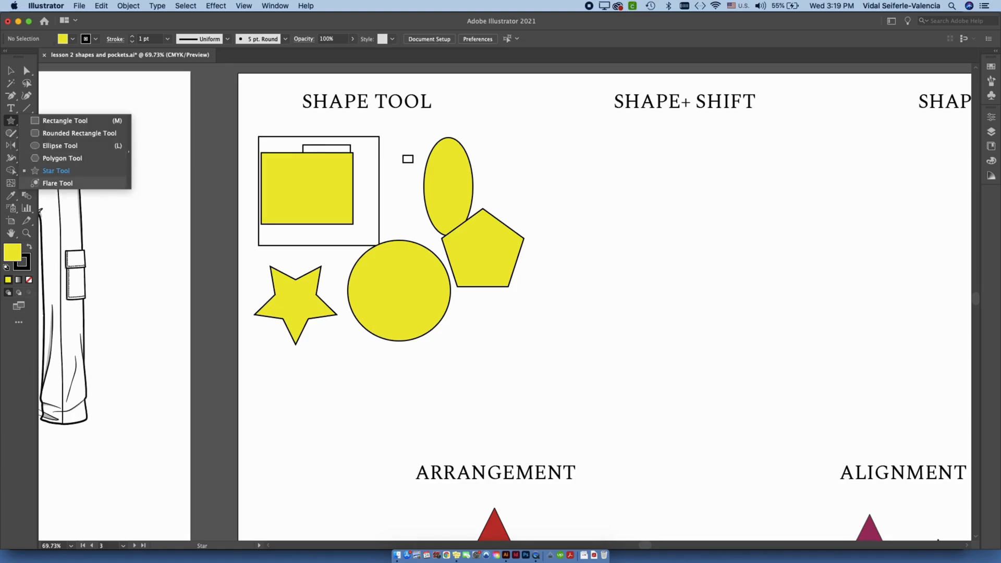
{"action": "left_click", "coordinate": [57, 182]}
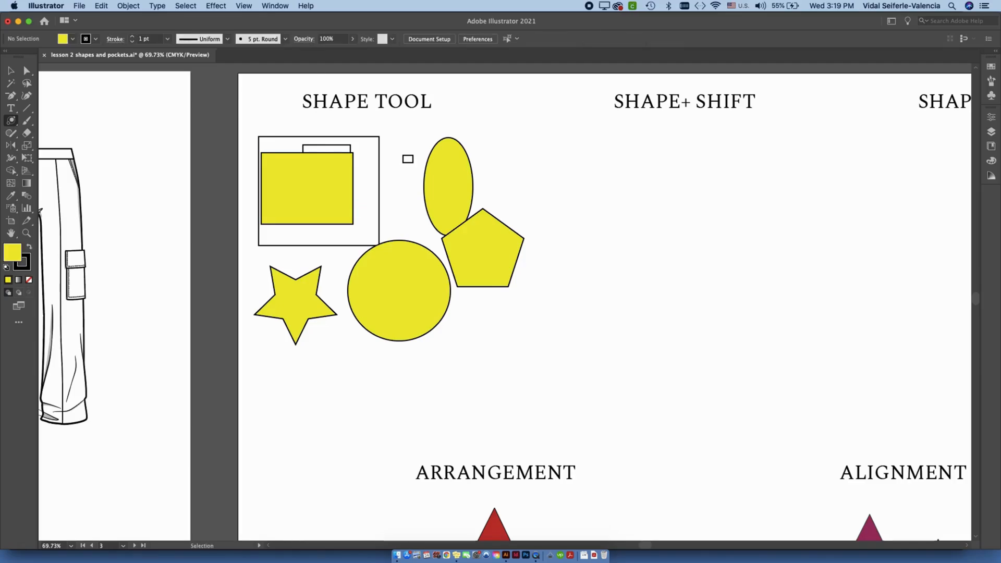
{"action": "left_click_drag", "start_coordinate": [419, 233], "coordinate": [521, 302]}
{"action": "key", "text": "v"}
{"action": "key", "text": "Delete"}
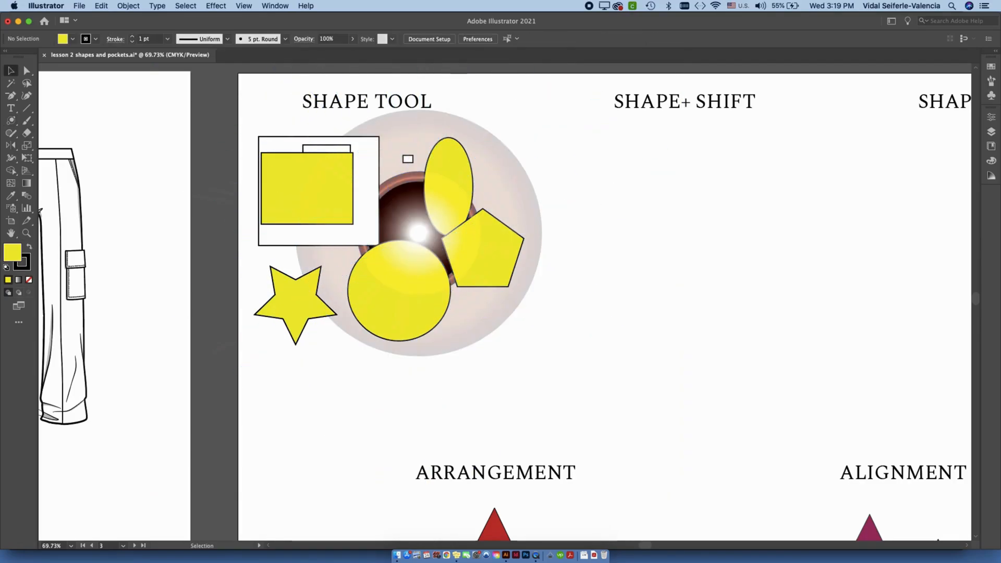
Draw a wide yellow rectangle with the Rectangle tool under the SHAPE+ SHIFT heading and deselect it.
{"action": "left_click", "coordinate": [10, 120]}
{"action": "left_click", "coordinate": [65, 121]}
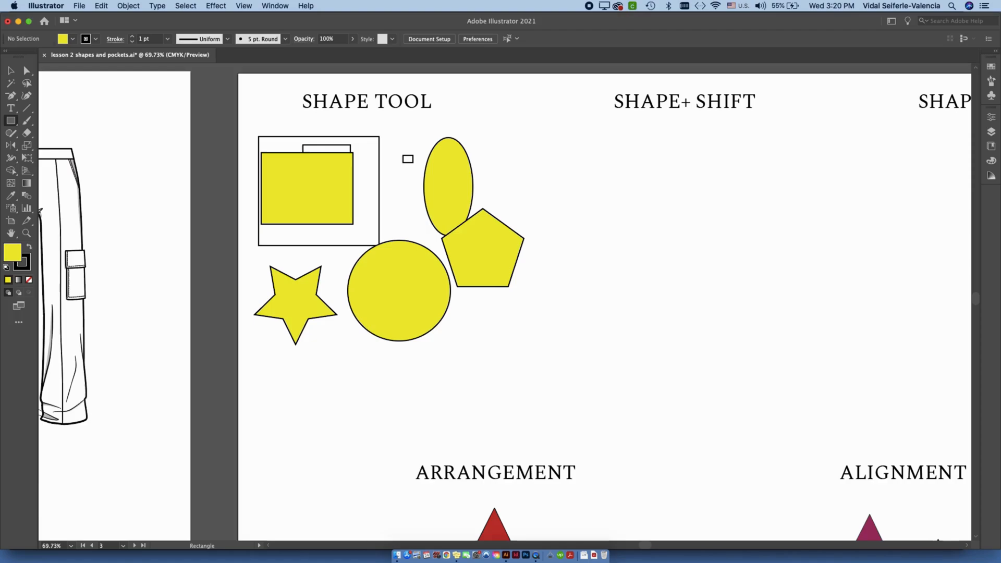
{"action": "left_click_drag", "start_coordinate": [525, 215], "coordinate": [443, 222]}
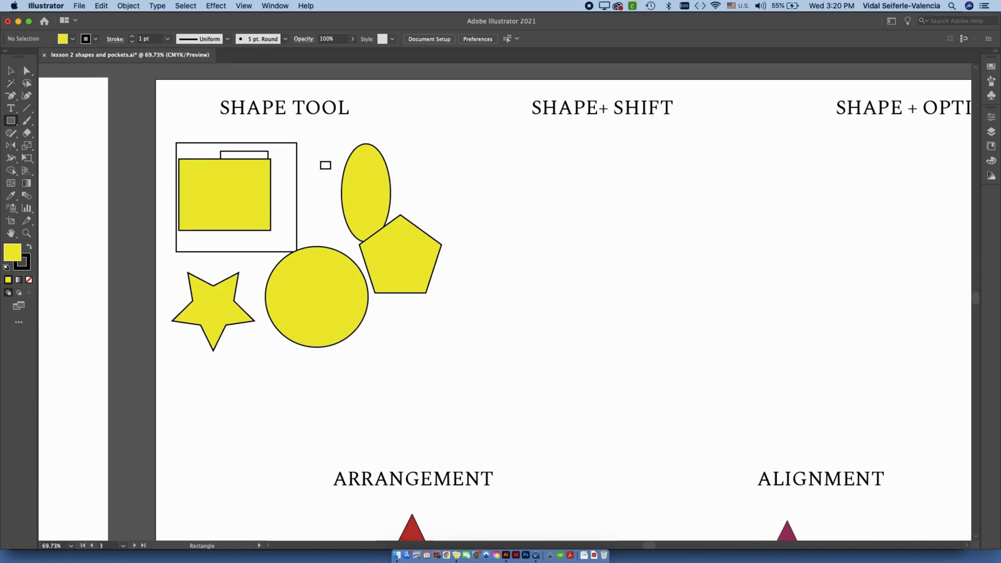
{"action": "left_click", "coordinate": [11, 70]}
{"action": "left_click_drag", "start_coordinate": [563, 250], "coordinate": [359, 269]}
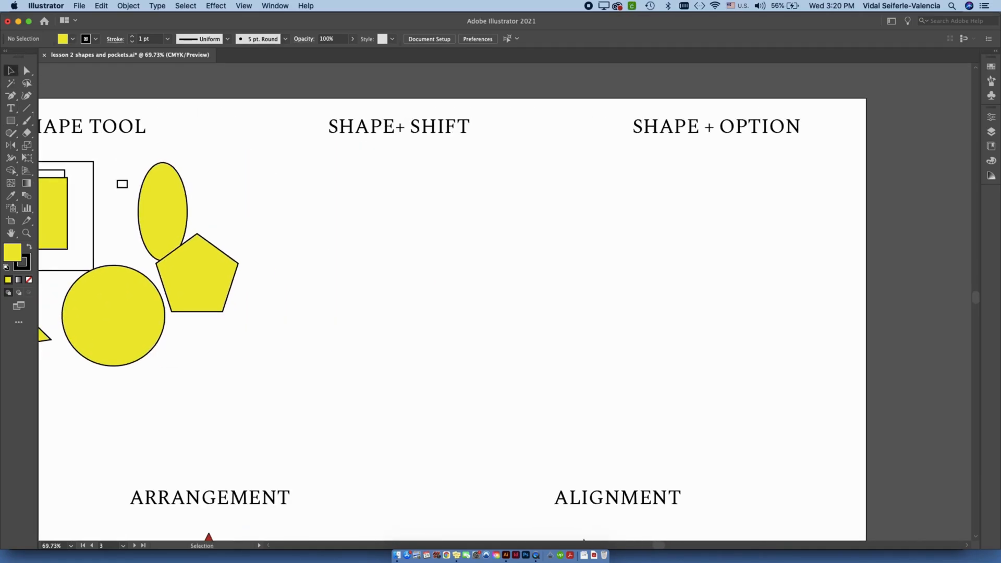
{"action": "left_click", "coordinate": [11, 121]}
{"action": "left_click_drag", "start_coordinate": [294, 154], "coordinate": [372, 201]}
{"action": "key", "text": "v"}
{"action": "key", "text": "super+shift+a"}
Draw a perfect square about 90 × 90 pt beside the new rectangle and move it so their top edges align.
{"action": "key", "text": "m"}
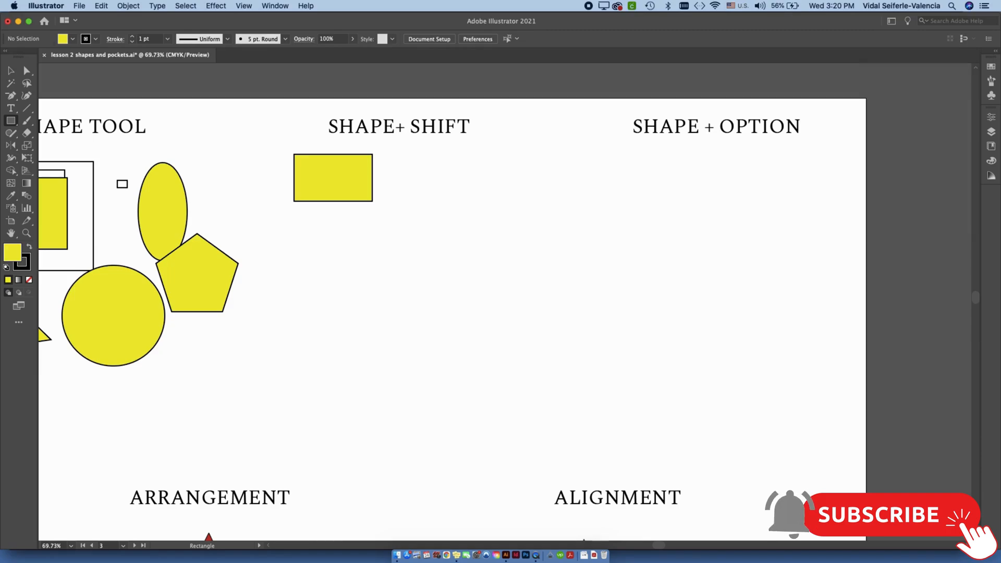
{"action": "left_click_drag", "start_coordinate": [397, 164], "coordinate": [476, 243]}
{"action": "key", "text": "super+shift+a"}
{"action": "left_click_drag", "start_coordinate": [437, 204], "coordinate": [438, 193]}
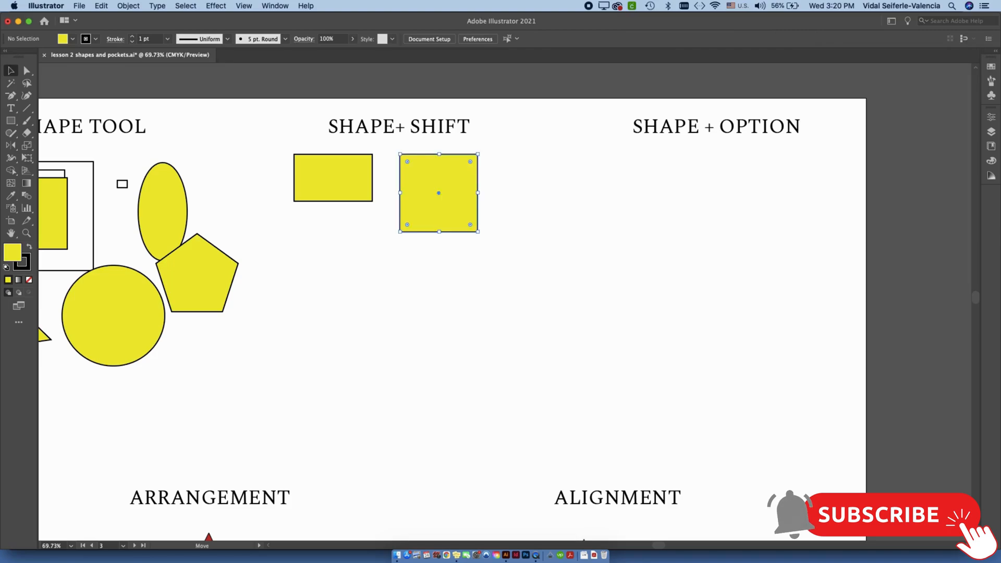
Draw a perfect circle about 104 pt in diameter with the Ellipse tool and move it below the SHAPE+ SHIFT rectangle.
{"action": "left_click", "coordinate": [11, 121]}
{"action": "left_click_drag", "start_coordinate": [11, 121], "coordinate": [57, 147]}
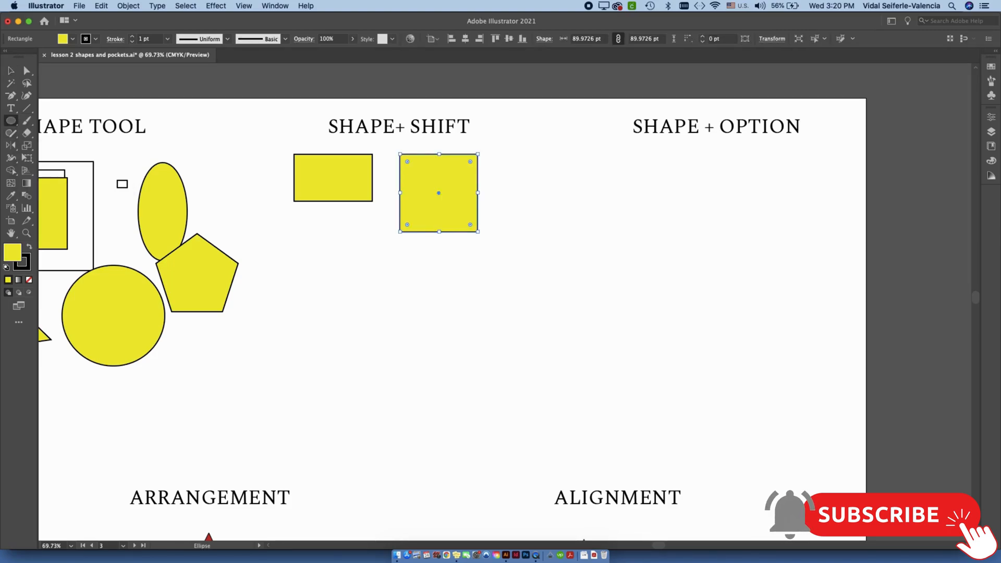
{"action": "left_click_drag", "start_coordinate": [352, 290], "coordinate": [440, 202]}
{"action": "key", "text": "v"}
{"action": "left_click", "coordinate": [469, 266]}
{"action": "left_click_drag", "start_coordinate": [399, 253], "coordinate": [335, 260]}
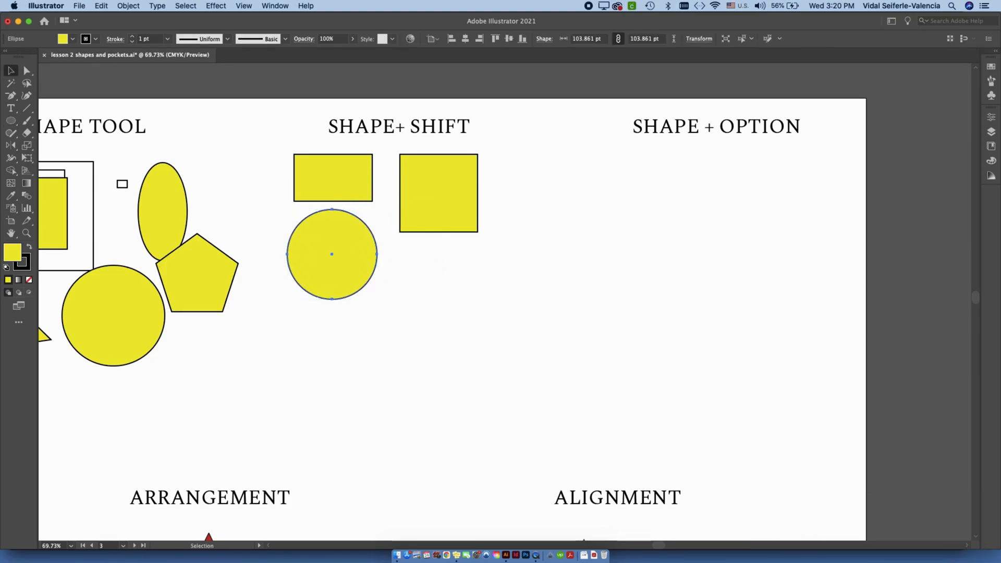
Draw a narrow upright ellipse about 37 × 93 pt and move it just below the SHAPE+ SHIFT square.
{"action": "key", "text": "l"}
{"action": "left_click_drag", "start_coordinate": [417, 255], "coordinate": [449, 336]}
{"action": "key", "text": "v"}
{"action": "left_click_drag", "start_coordinate": [433, 296], "coordinate": [453, 279]}
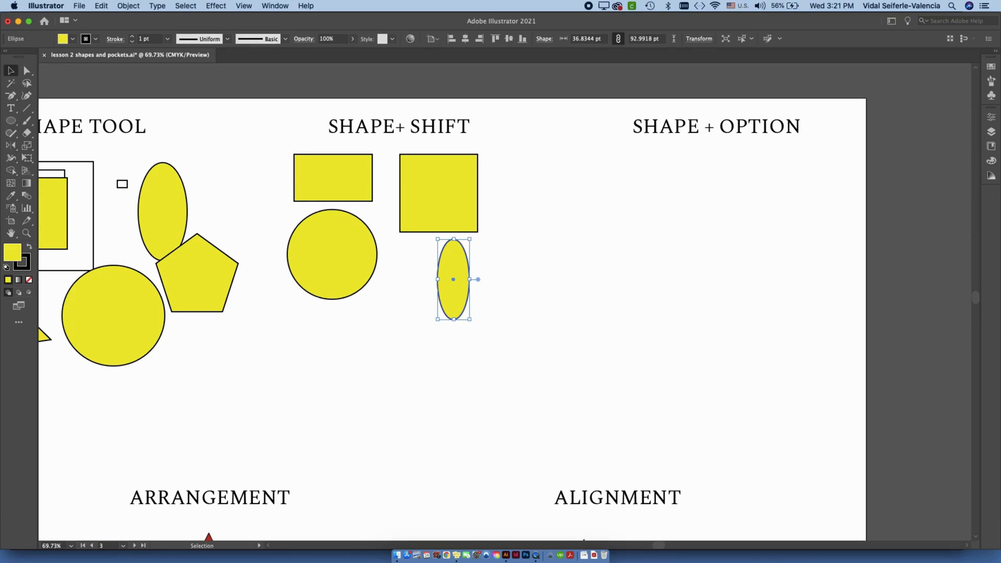
Draw an upright pentagon about 73 × 70 pt with the Polygon tool below the SHAPE+ SHIFT circle.
{"action": "key", "text": "l"}
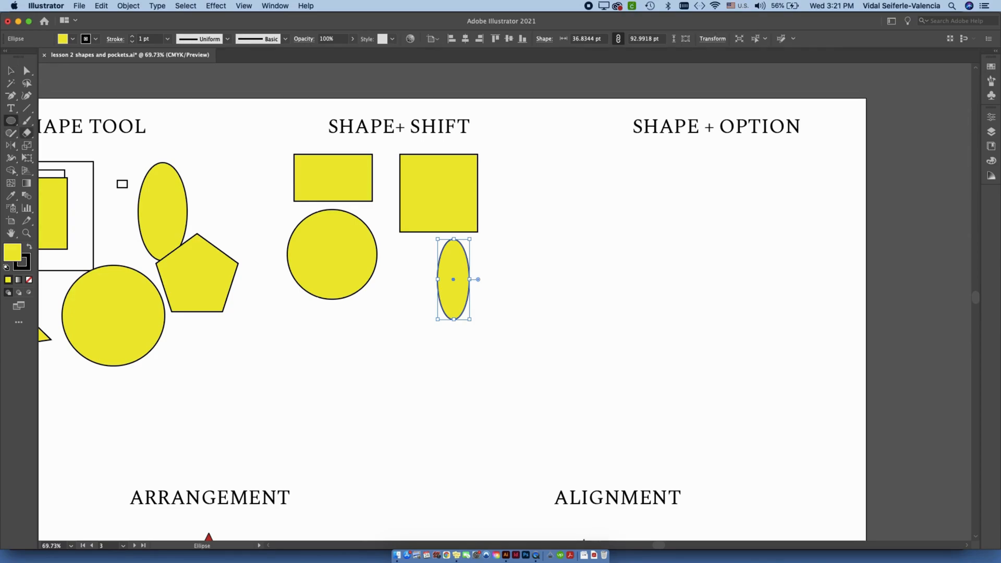
{"action": "left_click", "coordinate": [10, 120]}
{"action": "left_click", "coordinate": [62, 152]}
{"action": "left_click_drag", "start_coordinate": [323, 336], "coordinate": [324, 307]}
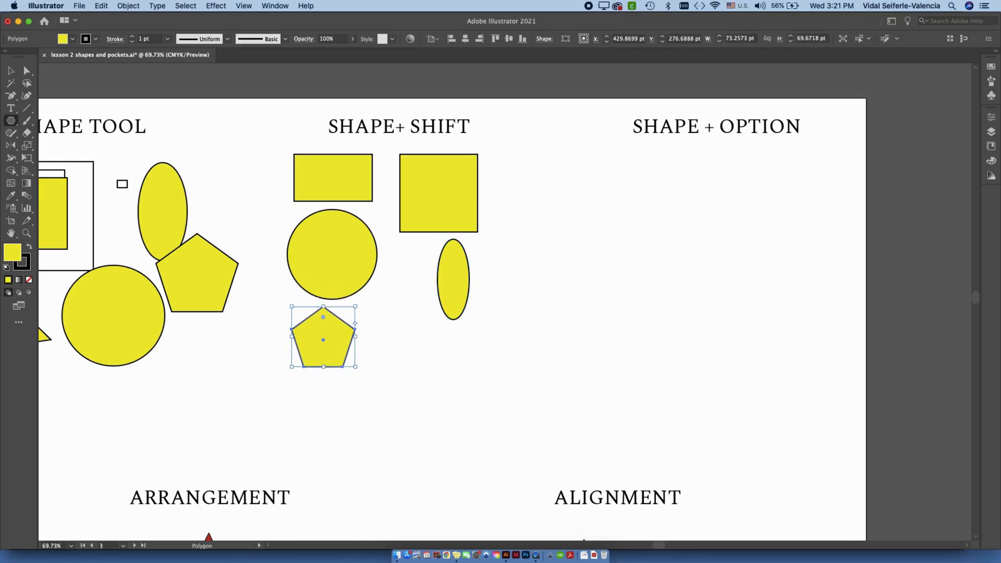
Draw an upright five-pointed star about 71 × 68 pt with the Star tool beside the new pentagon and deselect it.
{"action": "left_click", "coordinate": [11, 120]}
{"action": "left_click", "coordinate": [63, 171]}
{"action": "left_click_drag", "start_coordinate": [409, 330], "coordinate": [409, 297]}
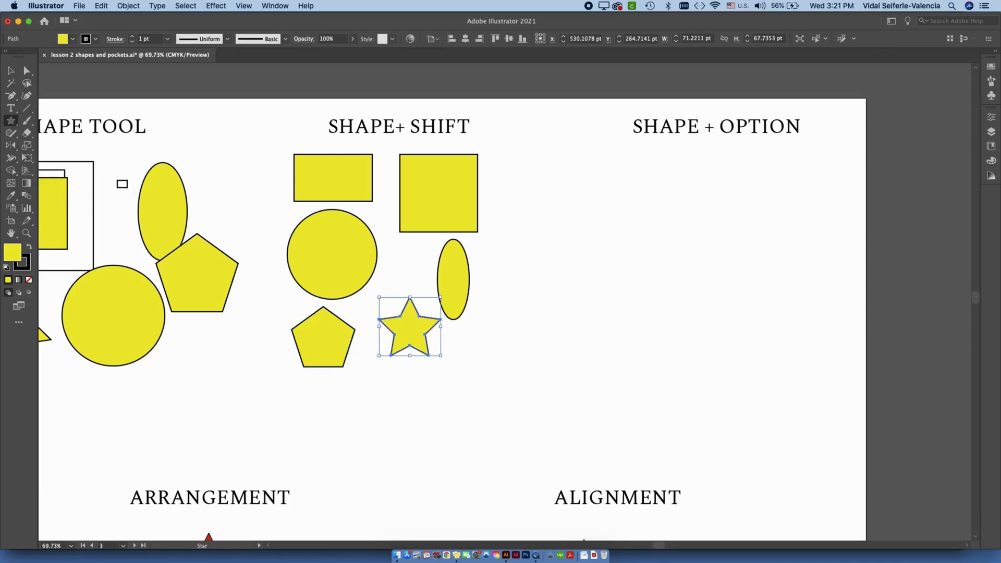
{"action": "key", "text": "v"}
{"action": "left_click", "coordinate": [412, 284]}
Rotate the SHAPE+ SHIFT square by a constrained 45° so it stands on its corner as a diamond.
{"action": "left_click", "coordinate": [438, 193]}
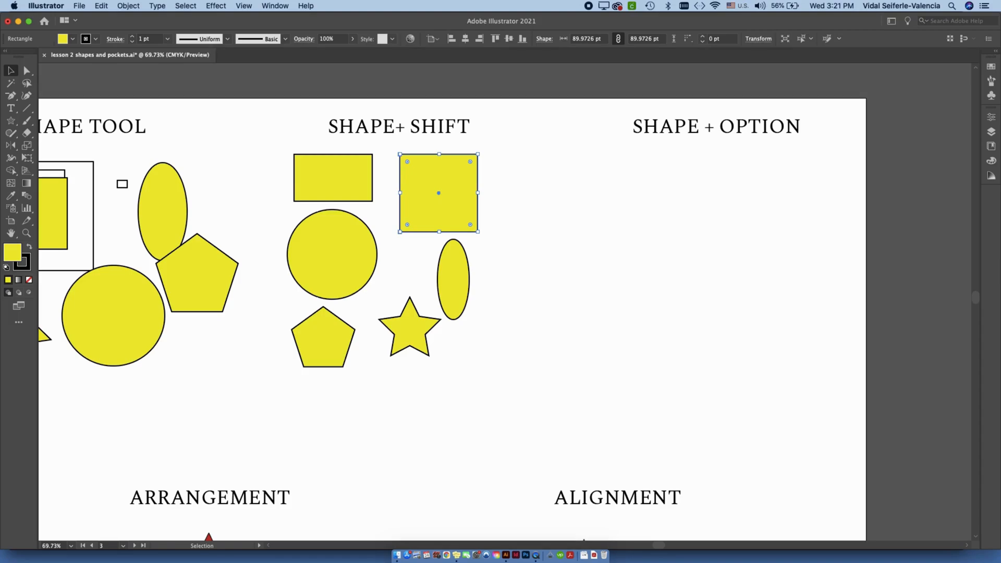
{"action": "mouse_move", "coordinate": [398, 128]}
{"action": "left_mouse_down"}
{"action": "mouse_move", "coordinate": [408, 154]}
{"action": "mouse_move", "coordinate": [400, 140]}
{"action": "left_mouse_up"}
{"action": "key", "text": "super+z"}
{"action": "left_click", "coordinate": [438, 192]}
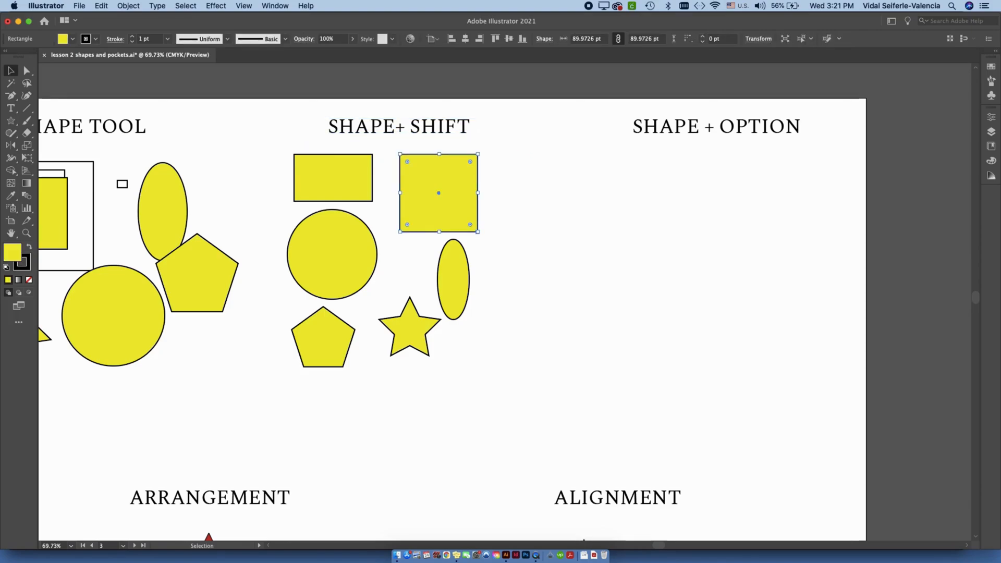
{"action": "left_click_drag", "start_coordinate": [478, 233], "coordinate": [449, 182]}
Rotate the narrow ellipse by a constrained 90° so it lies horizontally and move it just beneath the diamond.
{"action": "left_click", "coordinate": [453, 272]}
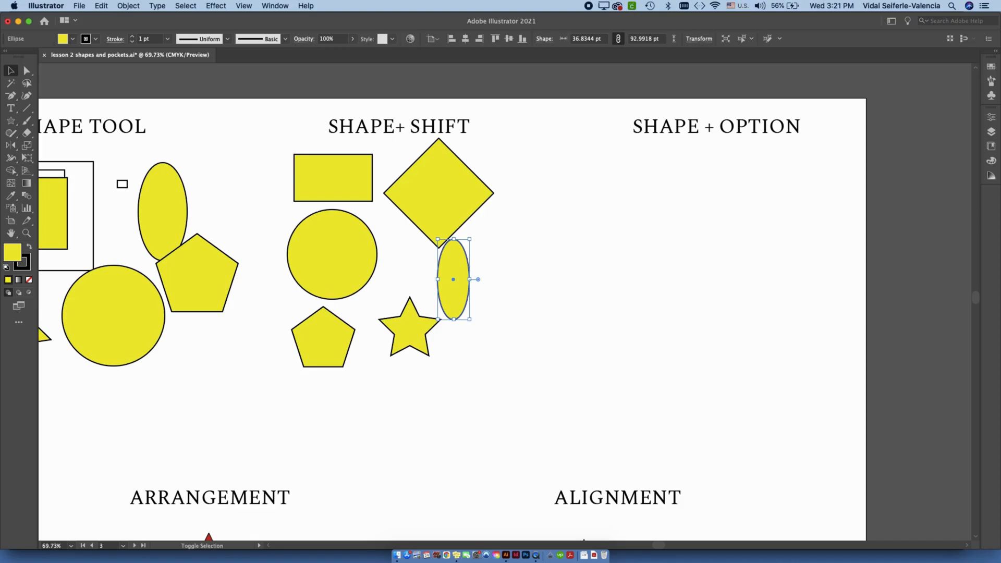
{"action": "left_click_drag", "start_coordinate": [453, 272], "coordinate": [493, 286]}
{"action": "left_click_drag", "start_coordinate": [516, 251], "coordinate": [444, 264]}
{"action": "left_click", "coordinate": [445, 261]}
{"action": "left_click_drag", "start_coordinate": [493, 293], "coordinate": [437, 271]}
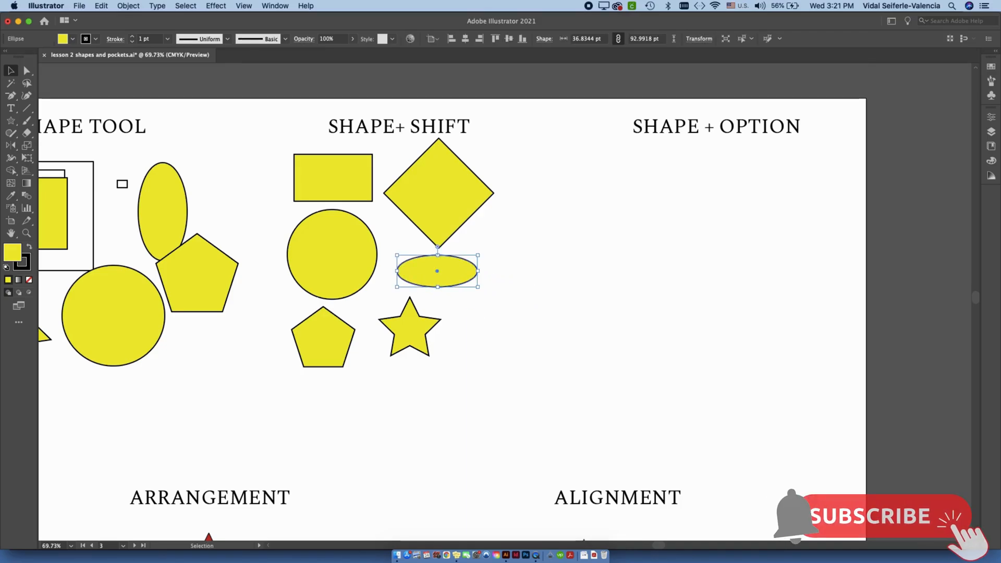
Select the diamond, bring the empty SHAPE + OPTION area into view and activate the Rectangle tool.
{"action": "left_click_drag", "start_coordinate": [438, 193], "coordinate": [433, 201]}
{"action": "key", "text": "space"}
{"action": "left_click_drag", "start_coordinate": [433, 201], "coordinate": [215, 209]}
{"action": "left_click", "coordinate": [11, 121]}
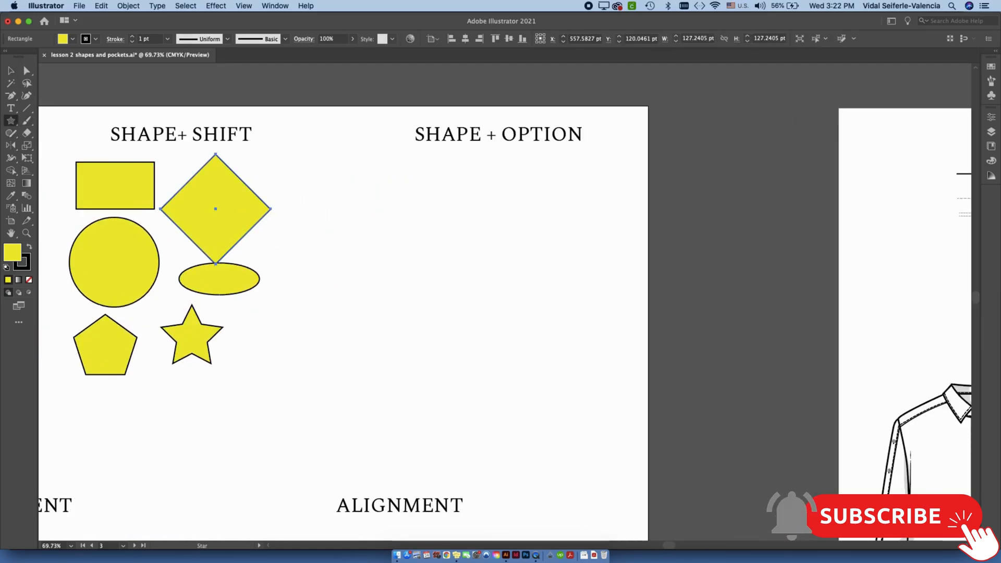
{"action": "left_click", "coordinate": [65, 121]}
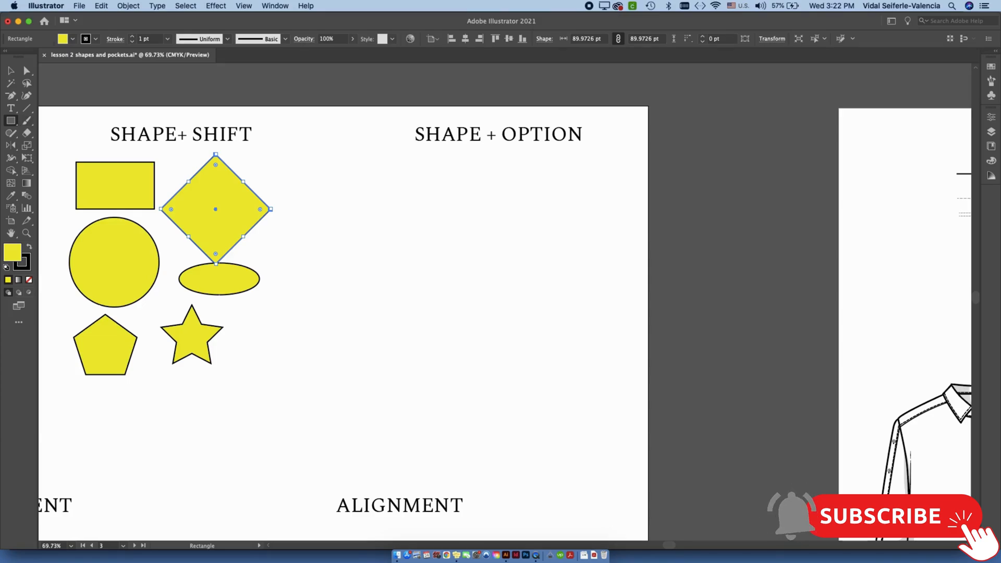
Draw two trial rectangles in the empty space under the SHAPE + OPTION heading, undoing each one.
{"action": "mouse_move", "coordinate": [398, 245]}
{"action": "left_mouse_down"}
{"action": "mouse_move", "coordinate": [460, 252]}
{"action": "mouse_move", "coordinate": [460, 279]}
{"action": "left_mouse_up"}
{"action": "key", "text": "super+z"}
{"action": "mouse_move", "coordinate": [513, 229]}
{"action": "left_mouse_down"}
{"action": "mouse_move", "coordinate": [585, 188]}
{"action": "mouse_move", "coordinate": [597, 157]}
{"action": "left_mouse_up"}
{"action": "key", "text": "super+z"}
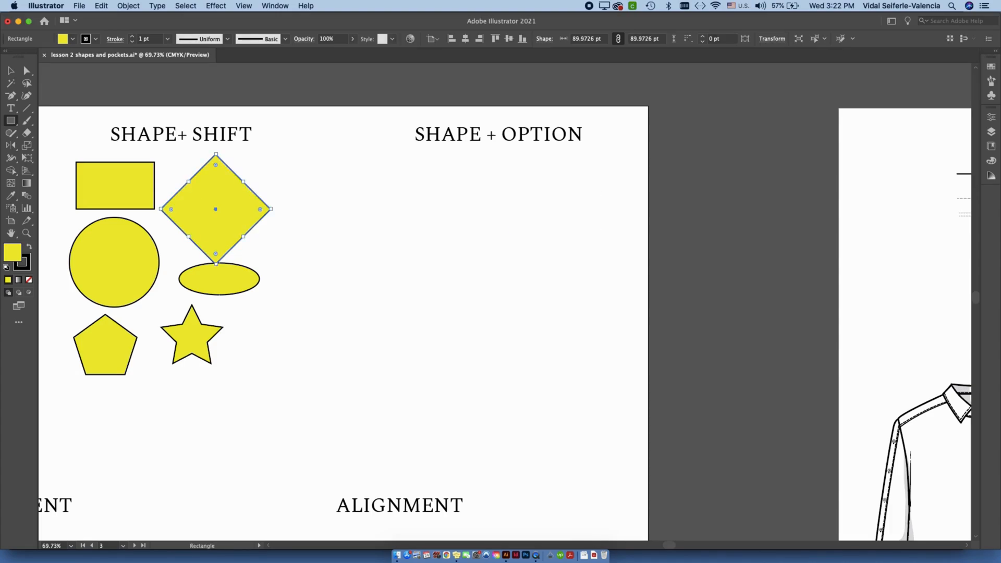
Draw a square about 80 × 80 pt outward from its center and move it closer beneath the SHAPE + OPTION heading.
{"action": "mouse_move", "coordinate": [494, 255]}
{"action": "left_mouse_down"}
{"action": "mouse_move", "coordinate": [520, 275]}
{"action": "mouse_move", "coordinate": [527, 259]}
{"action": "mouse_move", "coordinate": [520, 275]}
{"action": "mouse_move", "coordinate": [559, 315]}
{"action": "mouse_move", "coordinate": [521, 277]}
{"action": "left_mouse_up"}
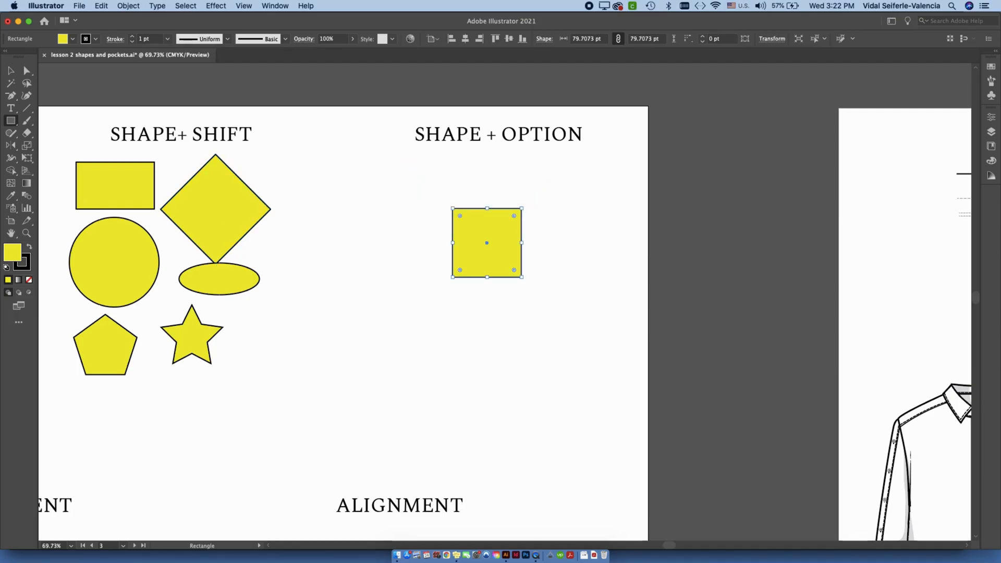
{"action": "left_click", "coordinate": [11, 71]}
{"action": "left_click", "coordinate": [354, 250]}
{"action": "left_click_drag", "start_coordinate": [487, 243], "coordinate": [459, 218]}
Draw a perfect circle about 82 pt in diameter outward from its center and move it beside the SHAPE + OPTION square.
{"action": "left_click", "coordinate": [11, 120]}
{"action": "left_click", "coordinate": [60, 145]}
{"action": "left_click_drag", "start_coordinate": [526, 311], "coordinate": [562, 346]}
{"action": "key", "text": "v"}
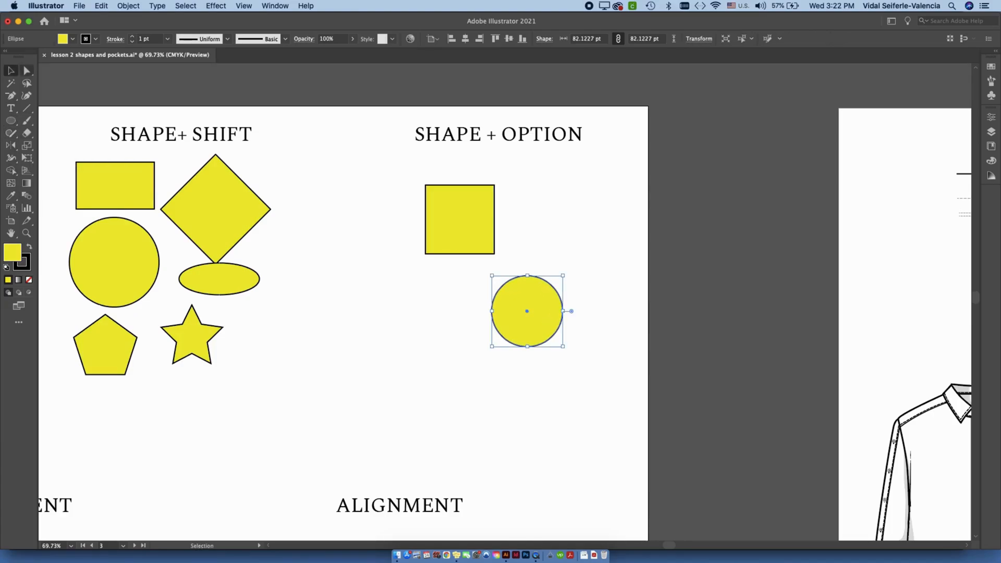
{"action": "left_click_drag", "start_coordinate": [526, 313], "coordinate": [544, 218]}
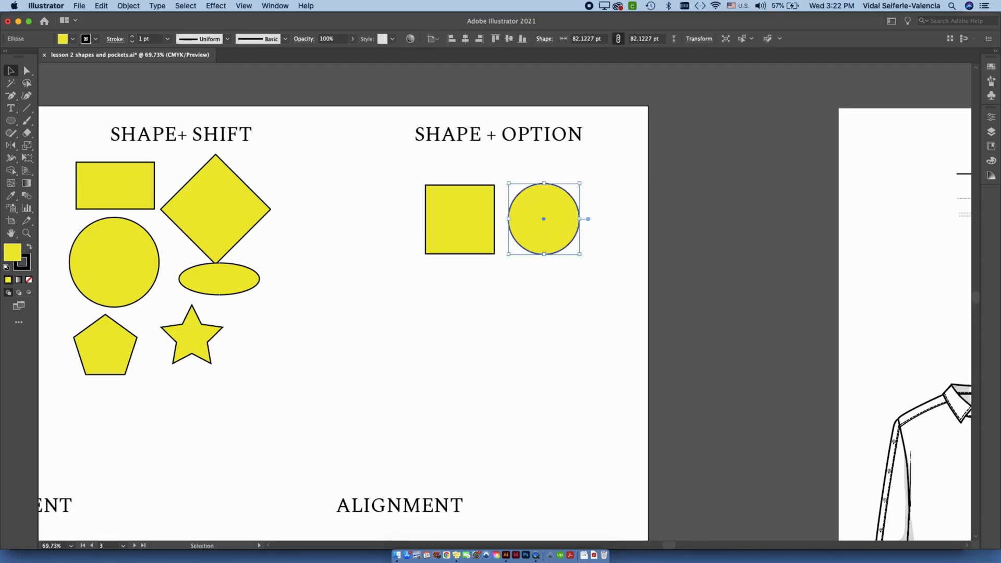